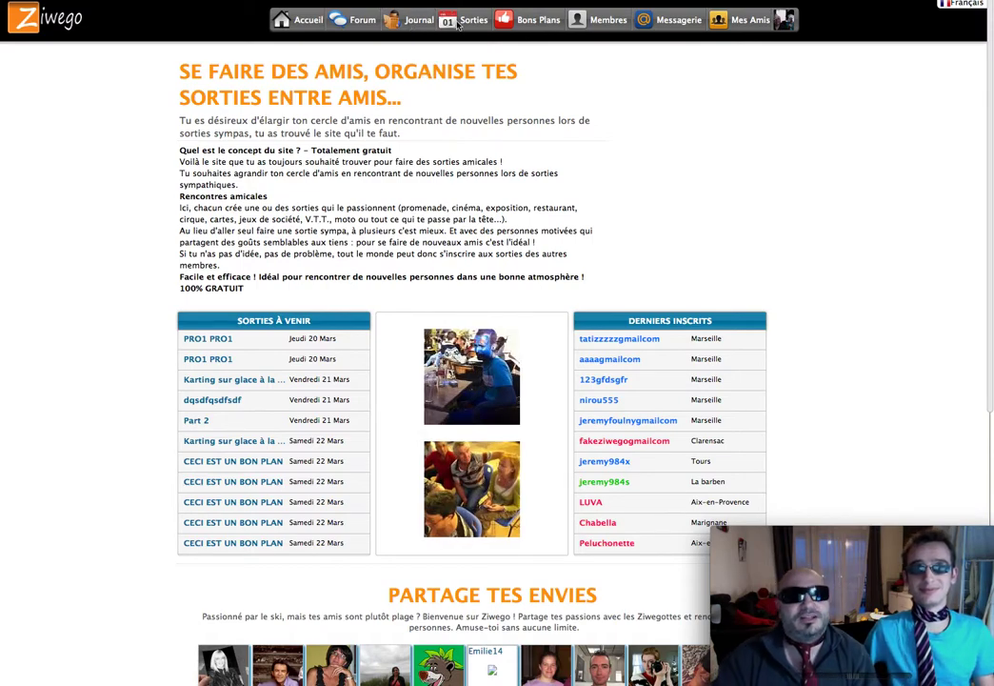
Step: Open the 'Lancer une sortie' form from the Sorties menu and focus the empty Titre field
{"action": "mouse_move", "coordinate": [468, 26]}
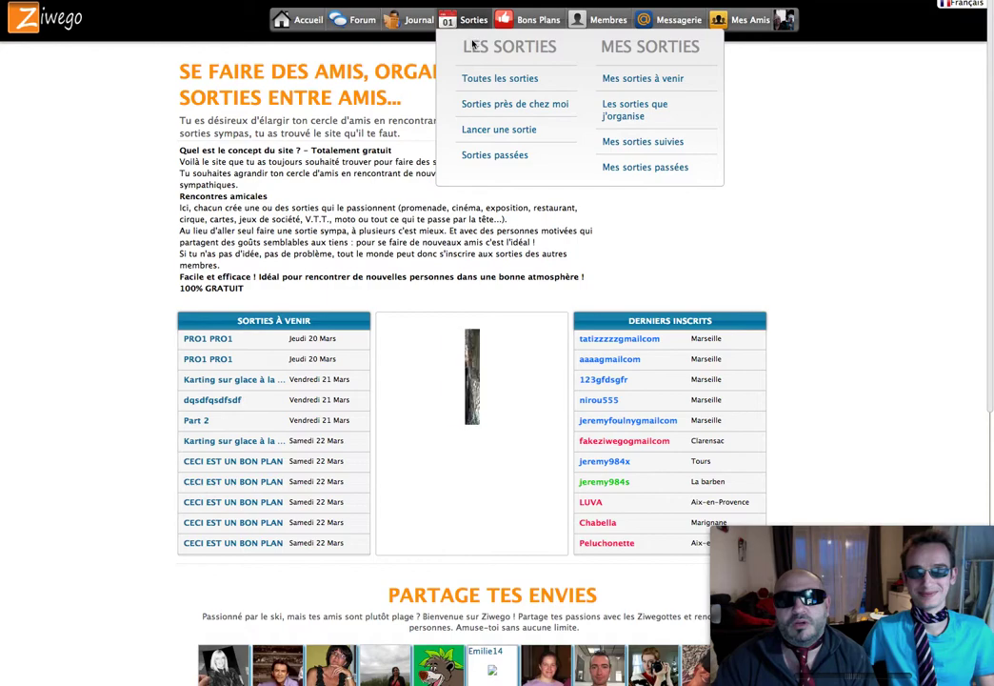
{"action": "left_click", "coordinate": [490, 139]}
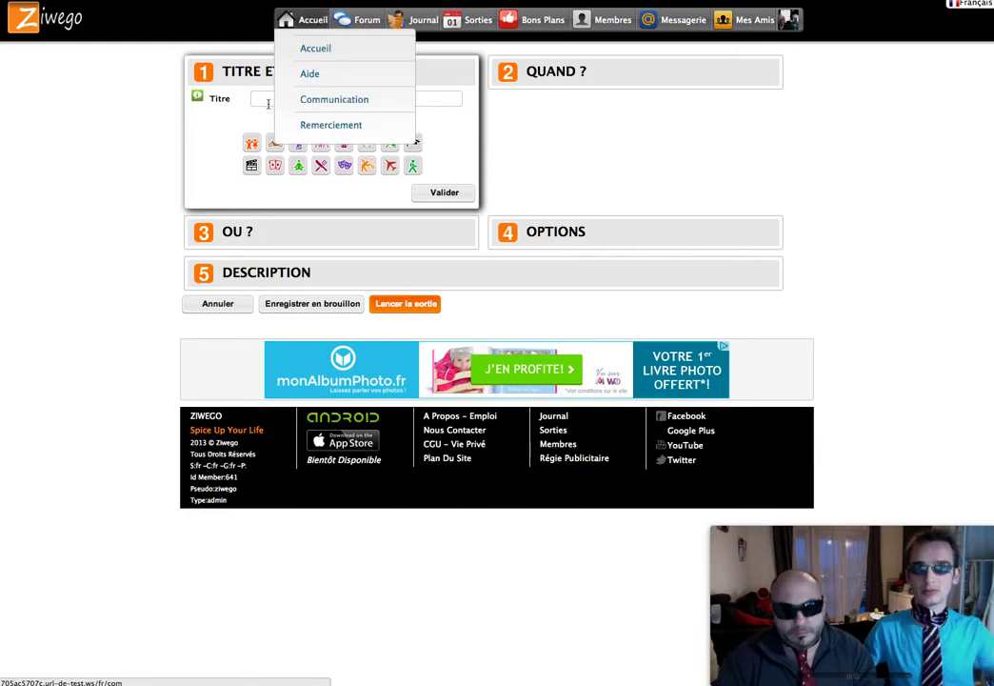
{"action": "left_click", "coordinate": [307, 102]}
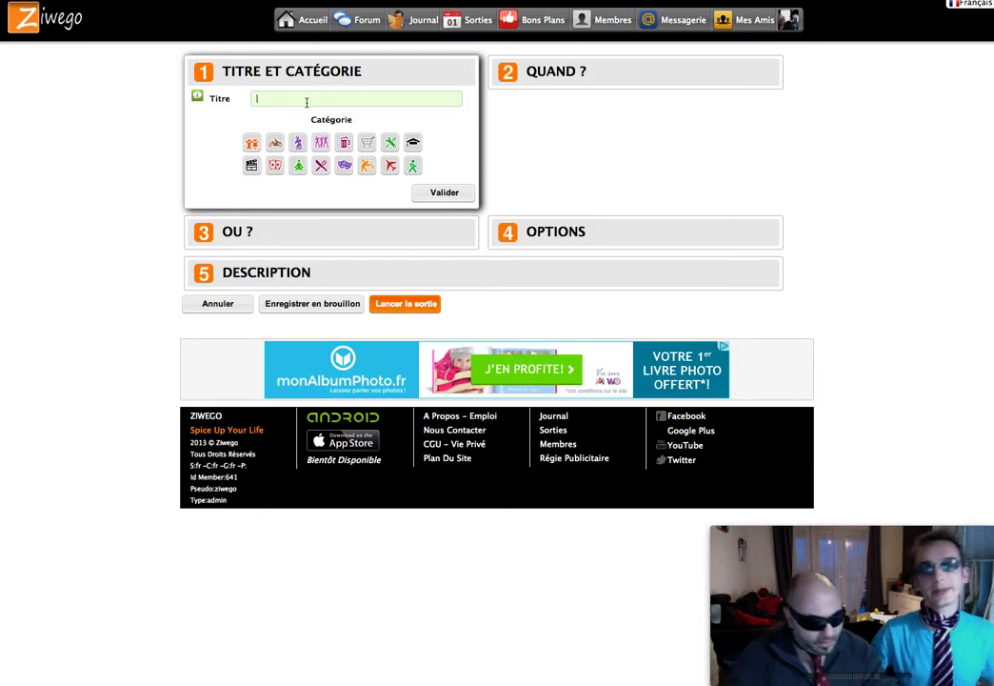
Step: Title the outing 'Baby foot sur la patinoire' and choose the Sortie avec enfants category
{"action": "type", "text": "Bas"}
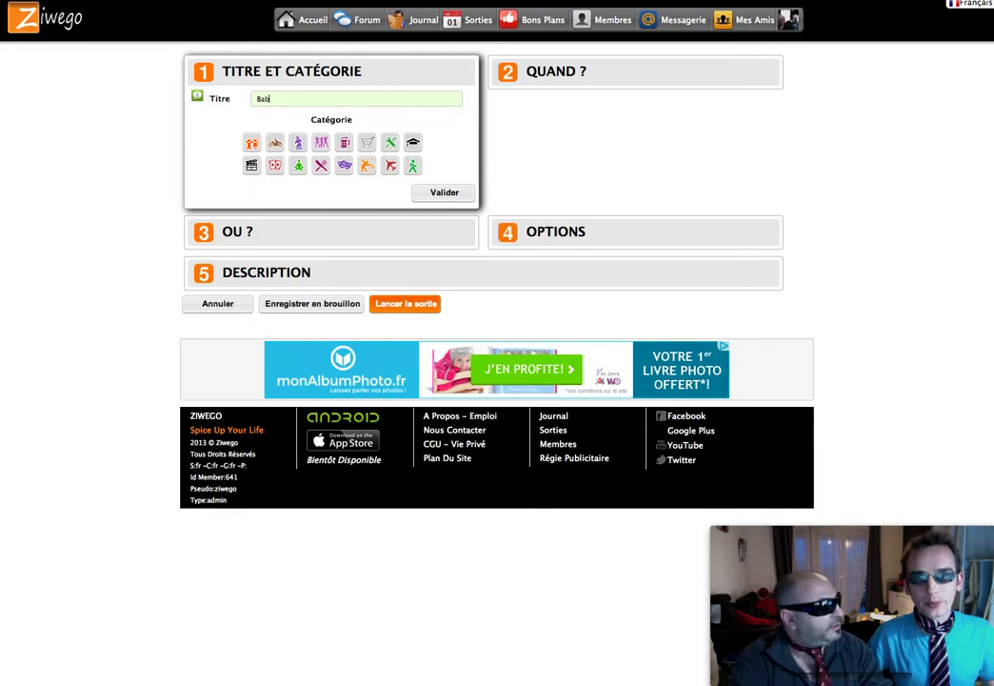
{"action": "type", "text": "y foot"}
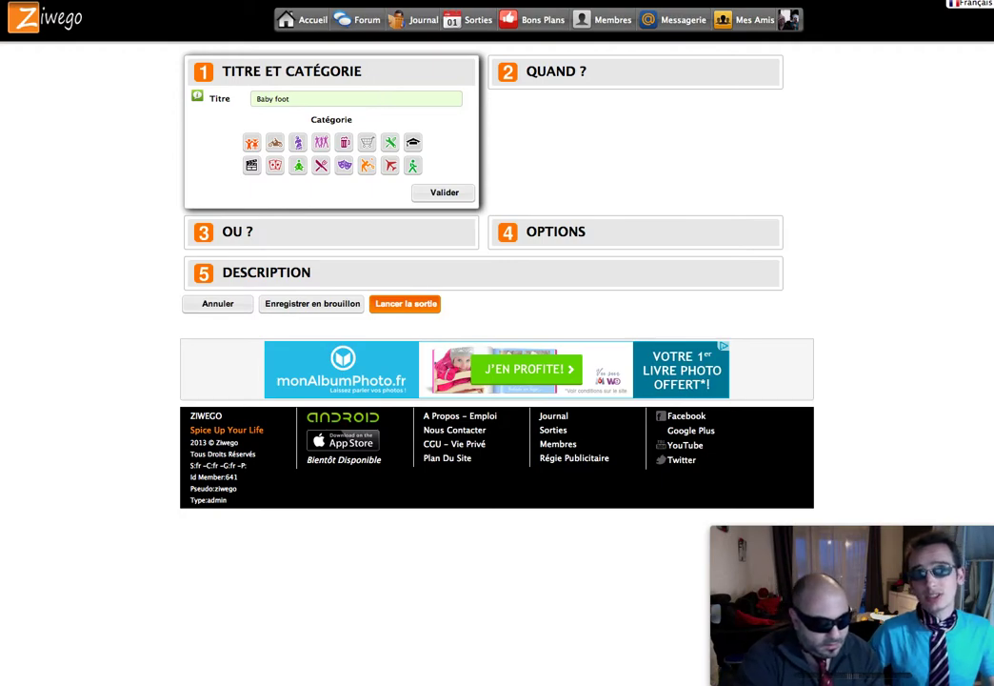
{"action": "type", "text": "sur la patinoire"}
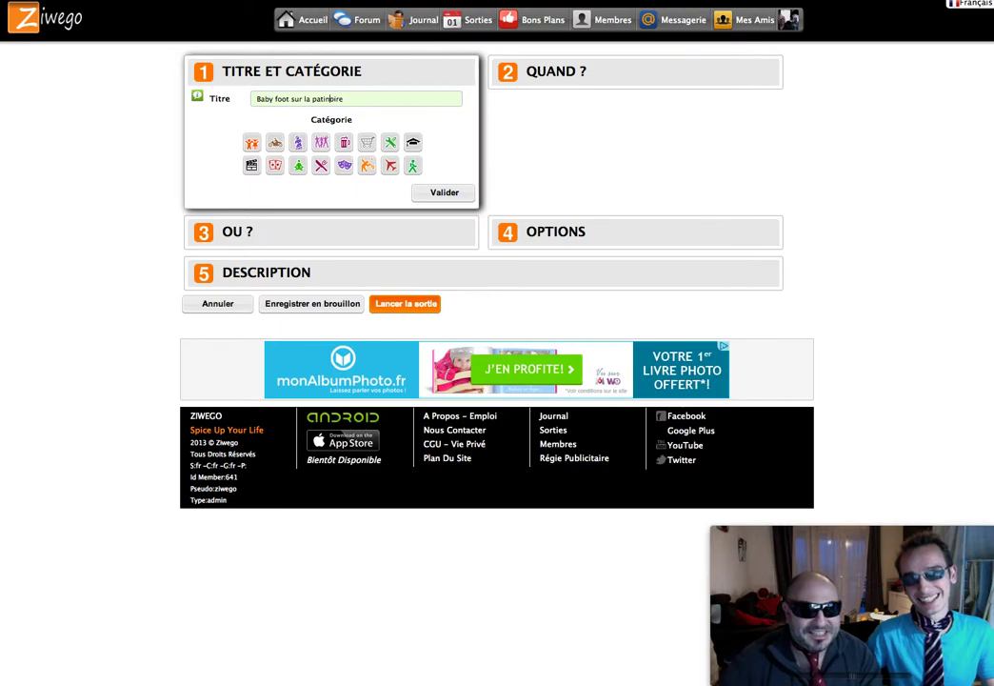
{"action": "left_click", "coordinate": [251, 145]}
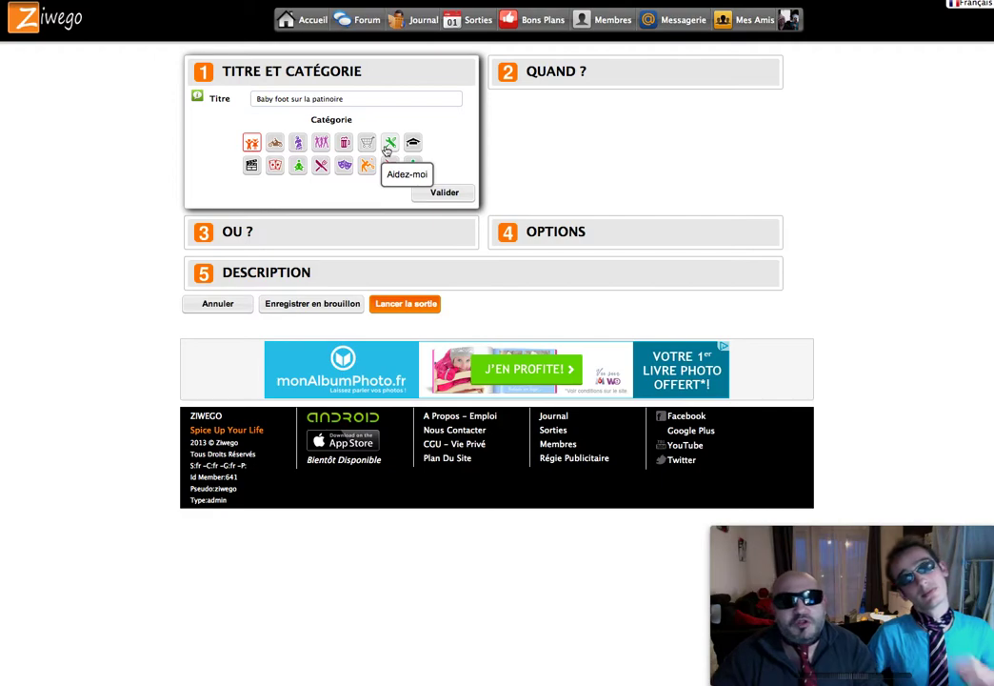
Step: Validate the title section and schedule the outing for Samedi 26 Avril 2014 at 14:00
{"action": "left_click", "coordinate": [443, 193]}
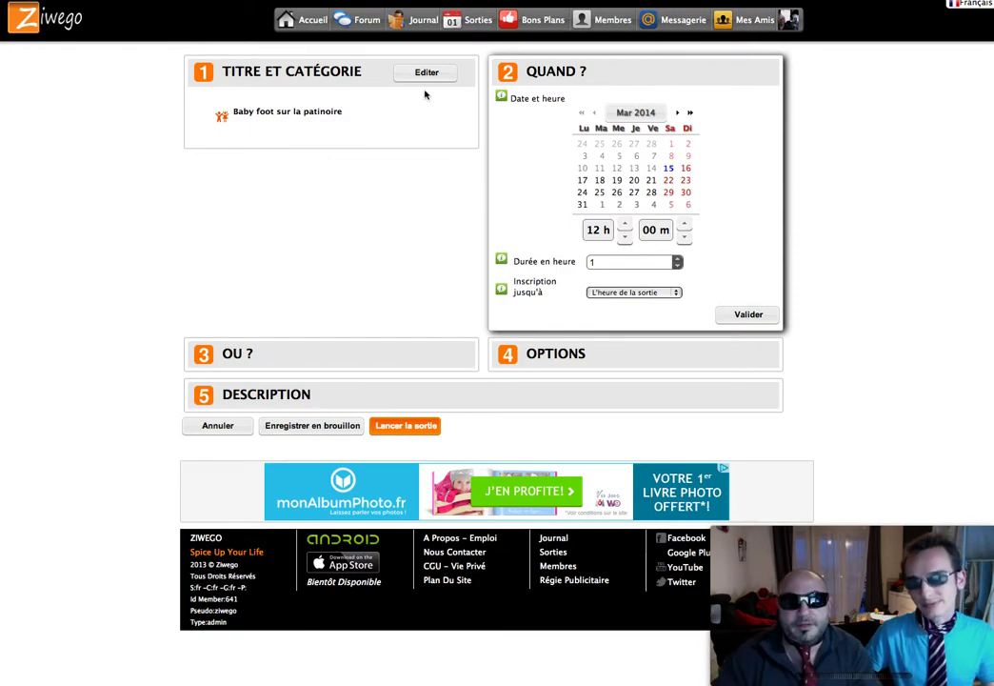
{"action": "left_click", "coordinate": [660, 113]}
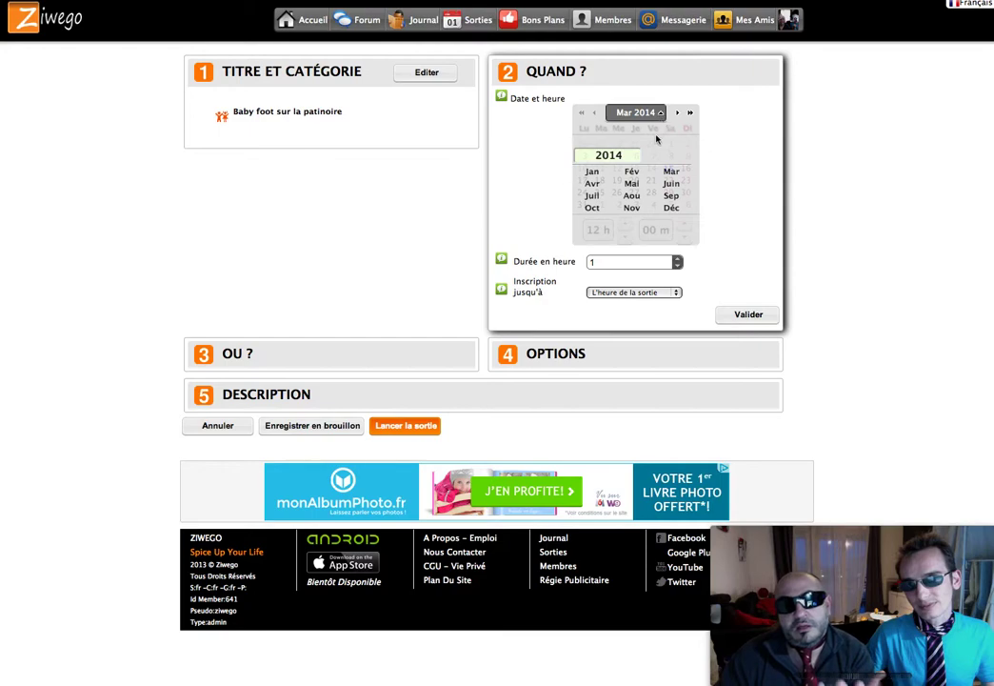
{"action": "left_click", "coordinate": [592, 185]}
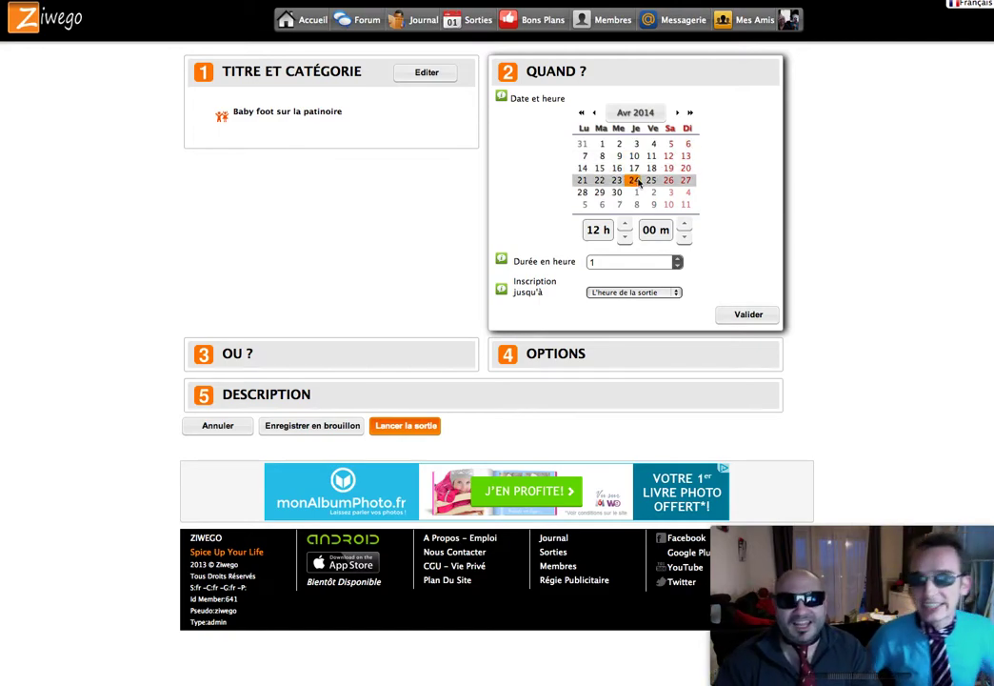
{"action": "left_click", "coordinate": [636, 180]}
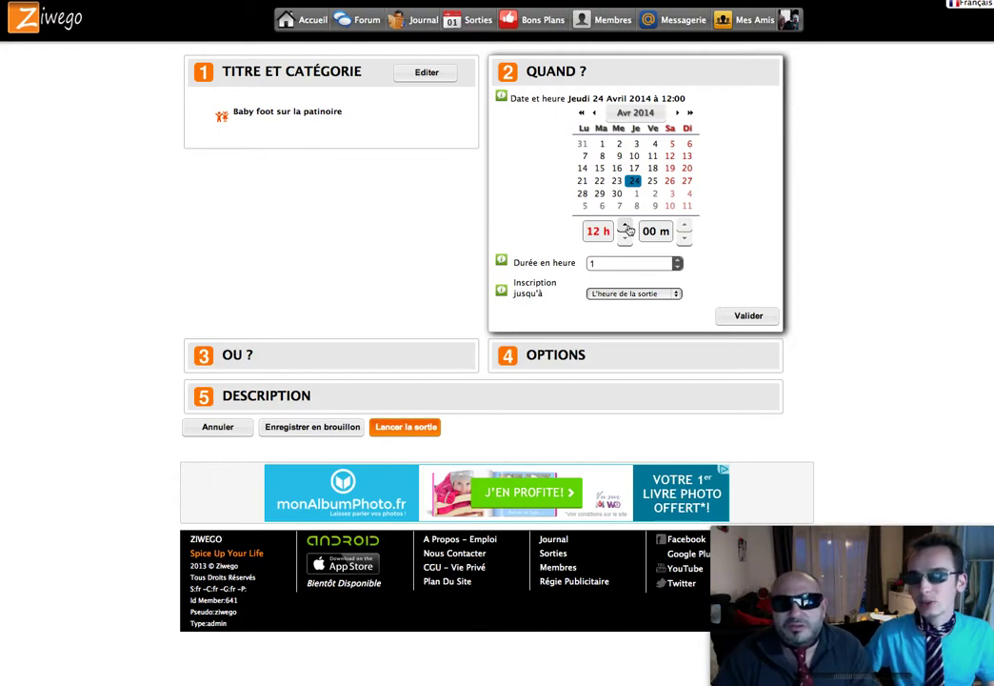
{"action": "left_click", "coordinate": [671, 181]}
{"action": "left_click", "coordinate": [625, 225]}
{"action": "left_click", "coordinate": [625, 225]}
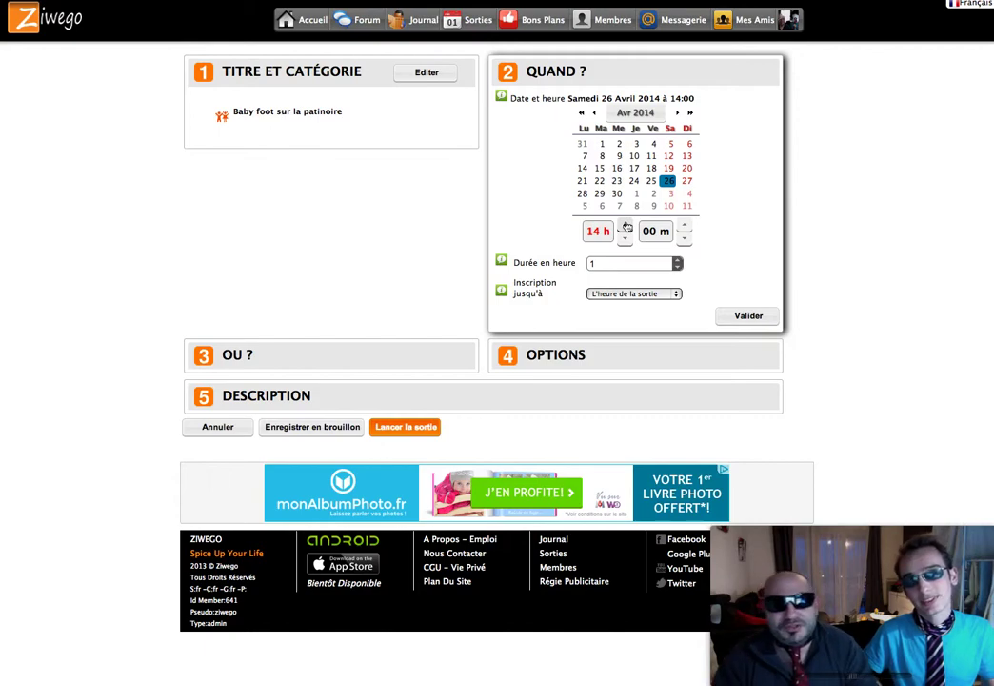
Step: Set the Durée en heure spinner for the outing's duration
{"action": "left_click", "coordinate": [677, 261]}
{"action": "left_click", "coordinate": [677, 261]}
{"action": "left_click", "coordinate": [677, 261]}
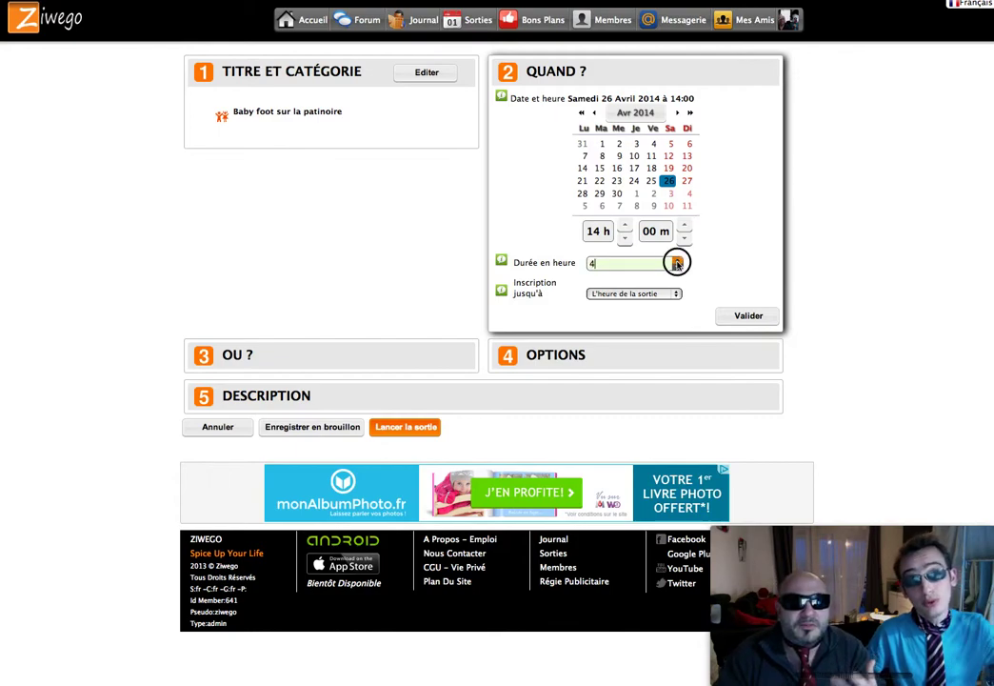
{"action": "left_click", "coordinate": [678, 261]}
{"action": "left_click", "coordinate": [677, 261]}
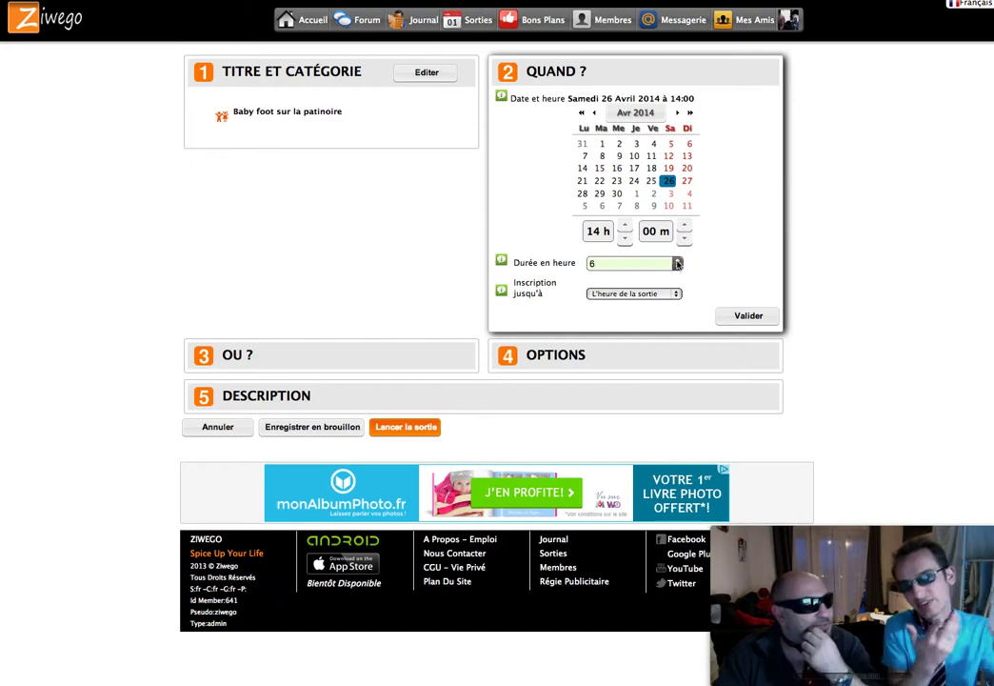
{"action": "left_click", "coordinate": [677, 267]}
{"action": "left_click", "coordinate": [677, 268]}
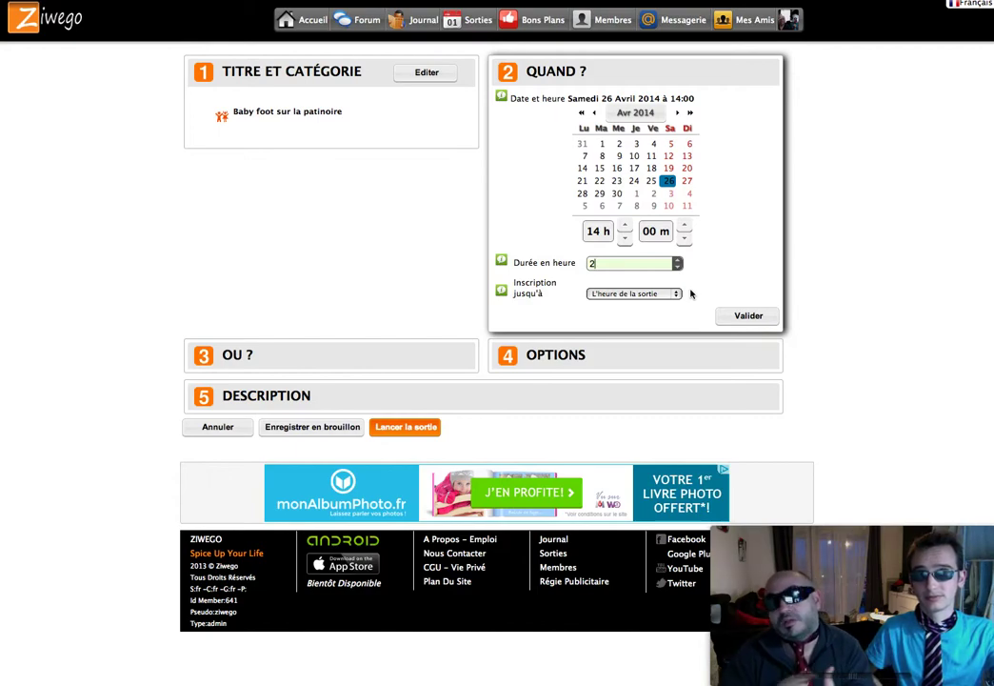
Step: Set Inscription jusqu'à to 'La fin de la sortie'
{"action": "left_click", "coordinate": [676, 295]}
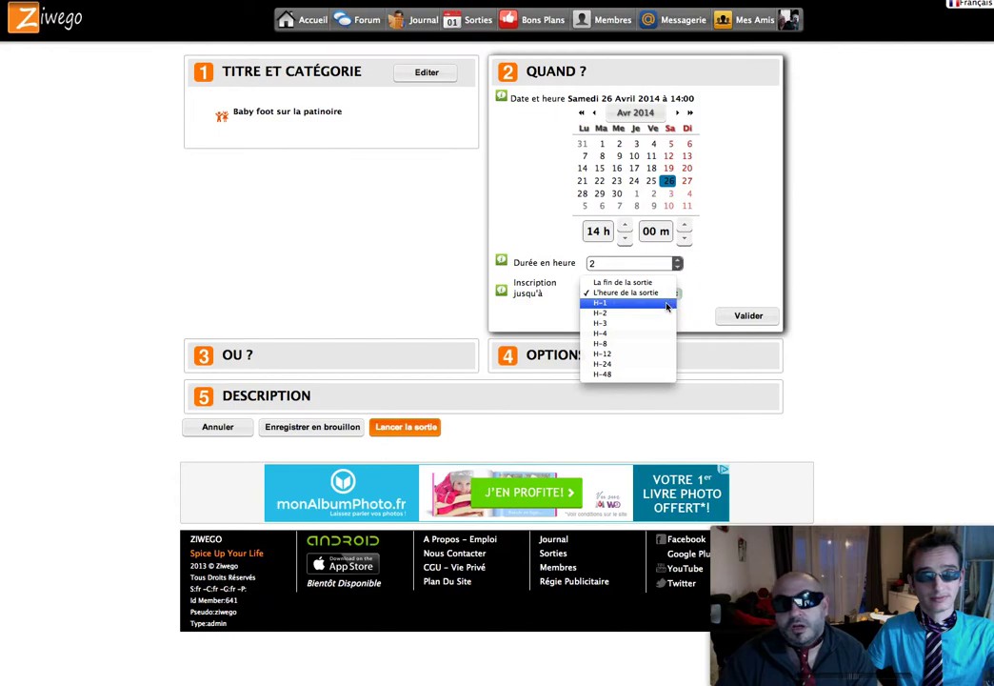
{"action": "left_click", "coordinate": [669, 303]}
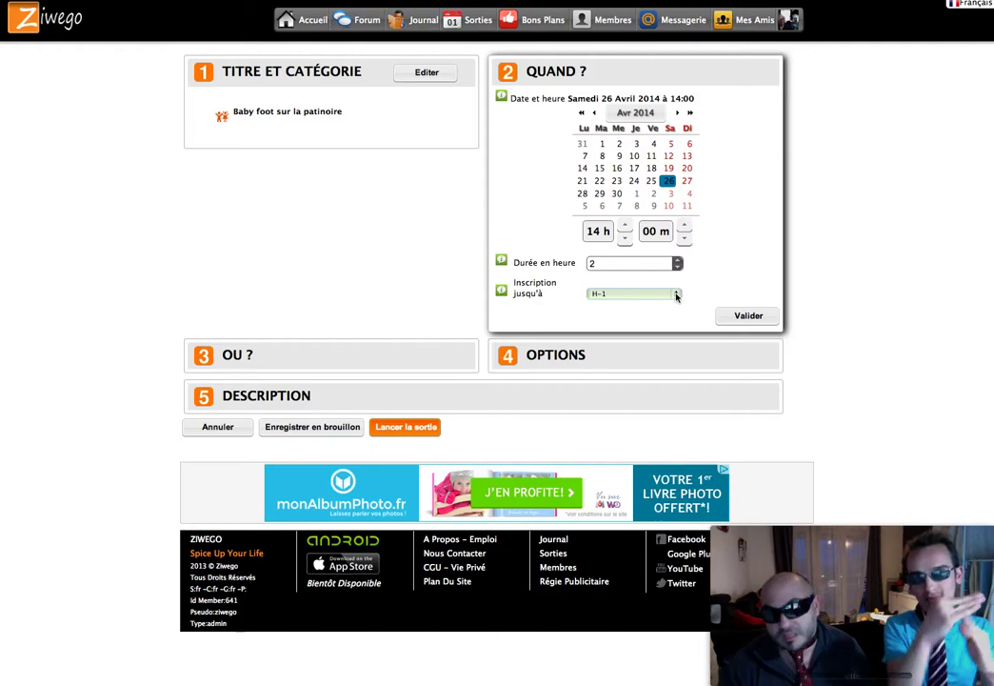
{"action": "left_click", "coordinate": [676, 296]}
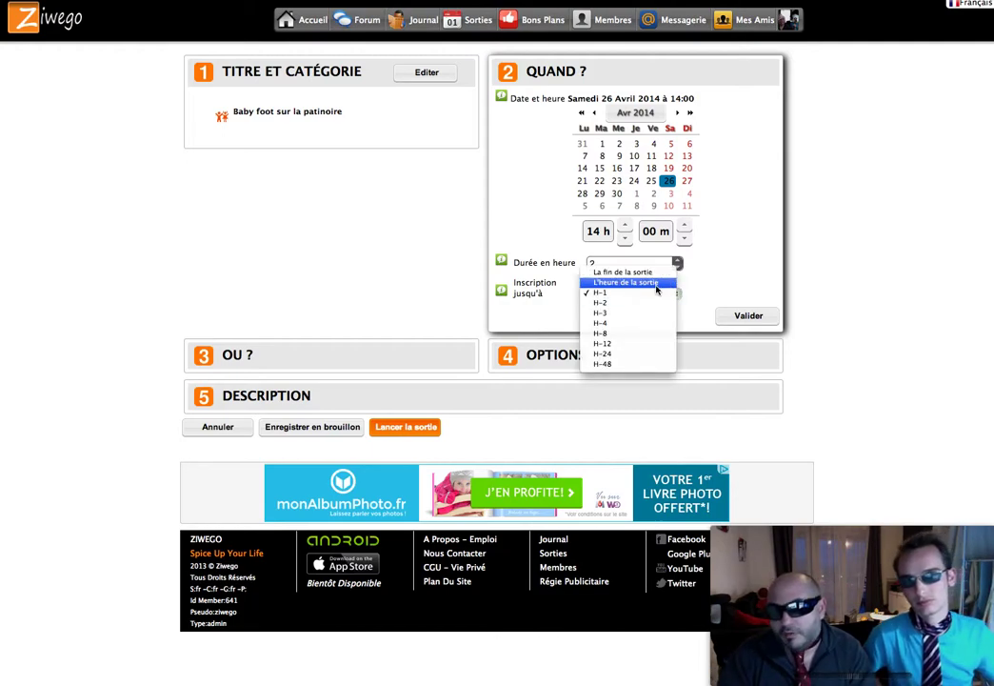
{"action": "left_click", "coordinate": [657, 283]}
{"action": "left_click", "coordinate": [657, 292]}
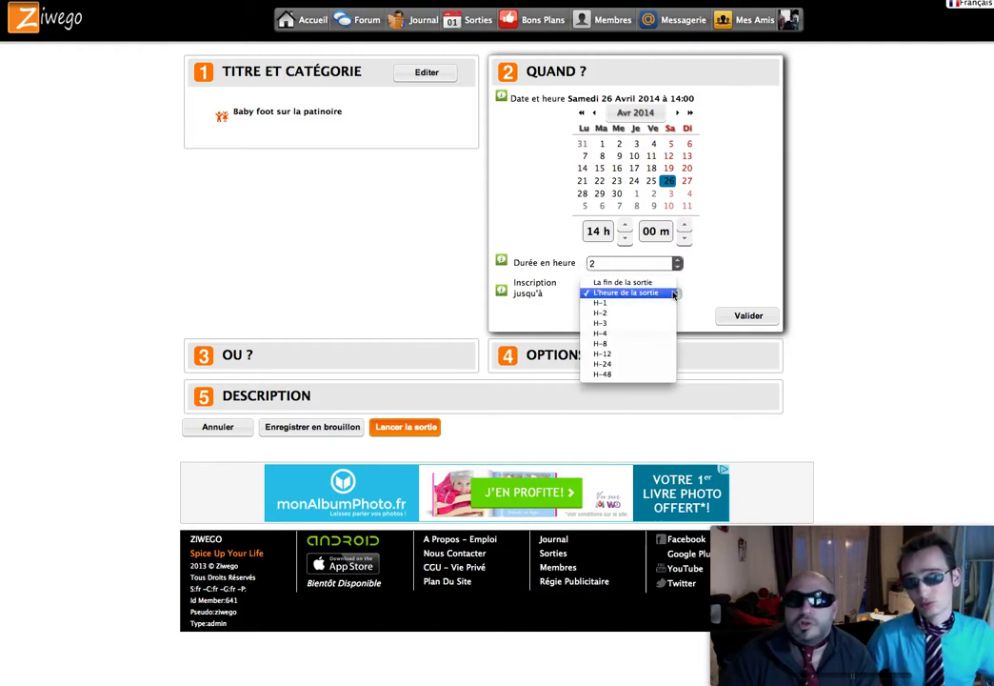
{"action": "left_click", "coordinate": [661, 284]}
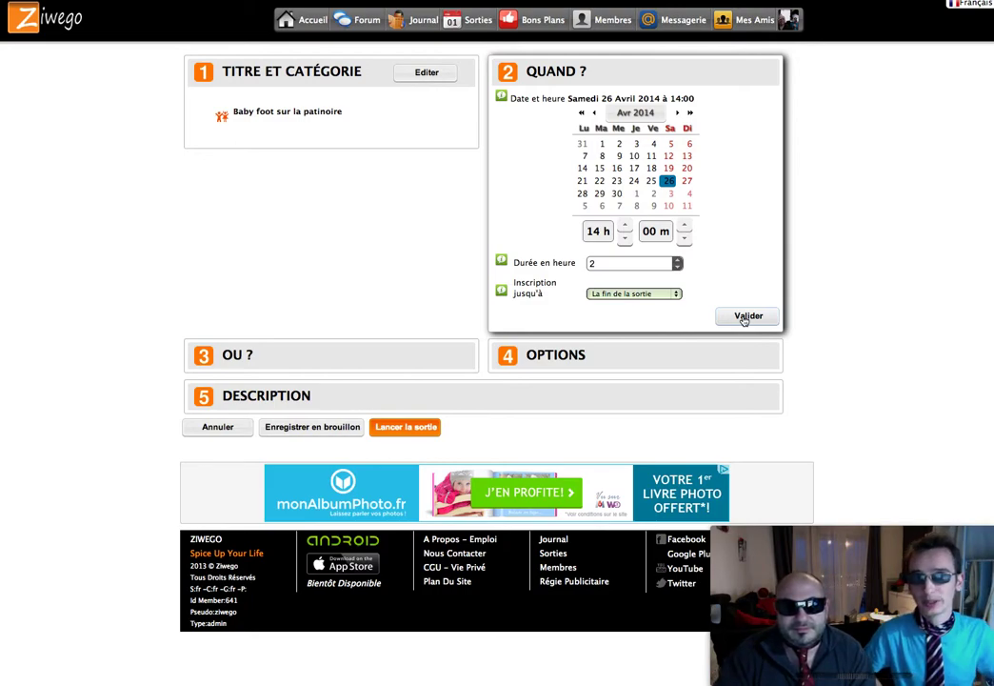
Step: Validate the schedule and pick venue Palais Omnisports, 12 Boulevard Fernand Bonnefoy, Marseille, from the search
{"action": "left_click", "coordinate": [745, 318]}
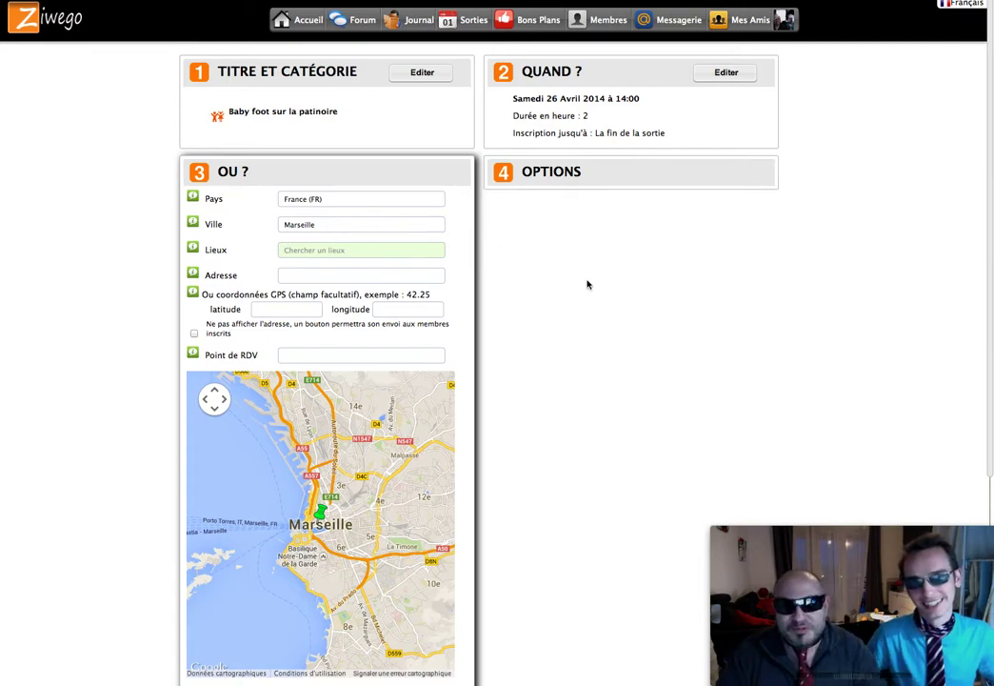
{"action": "left_click", "coordinate": [379, 224]}
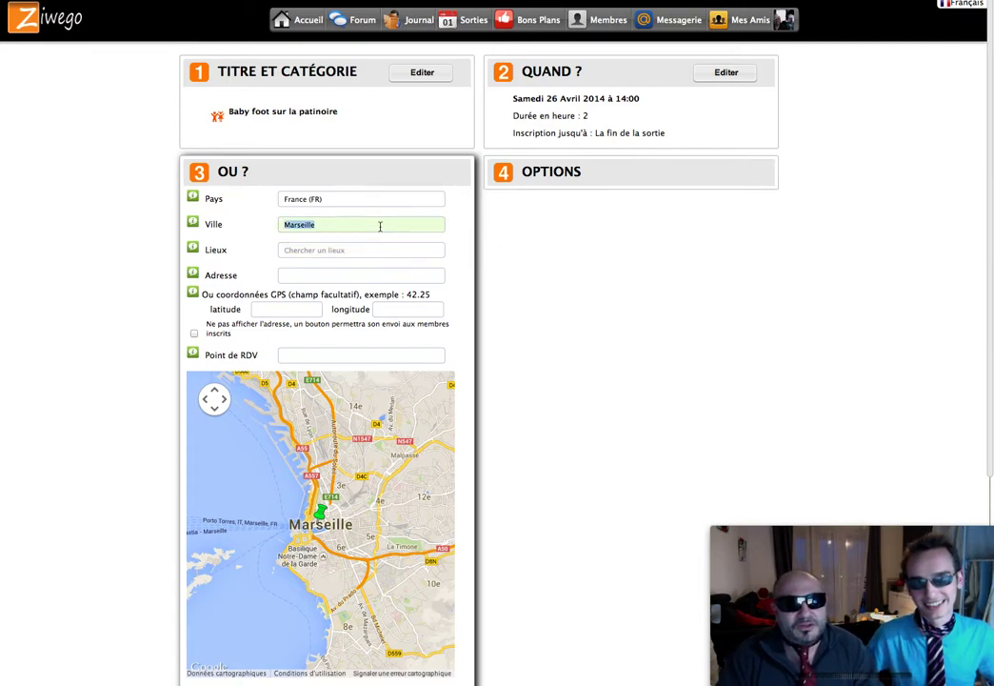
{"action": "left_click", "coordinate": [370, 250]}
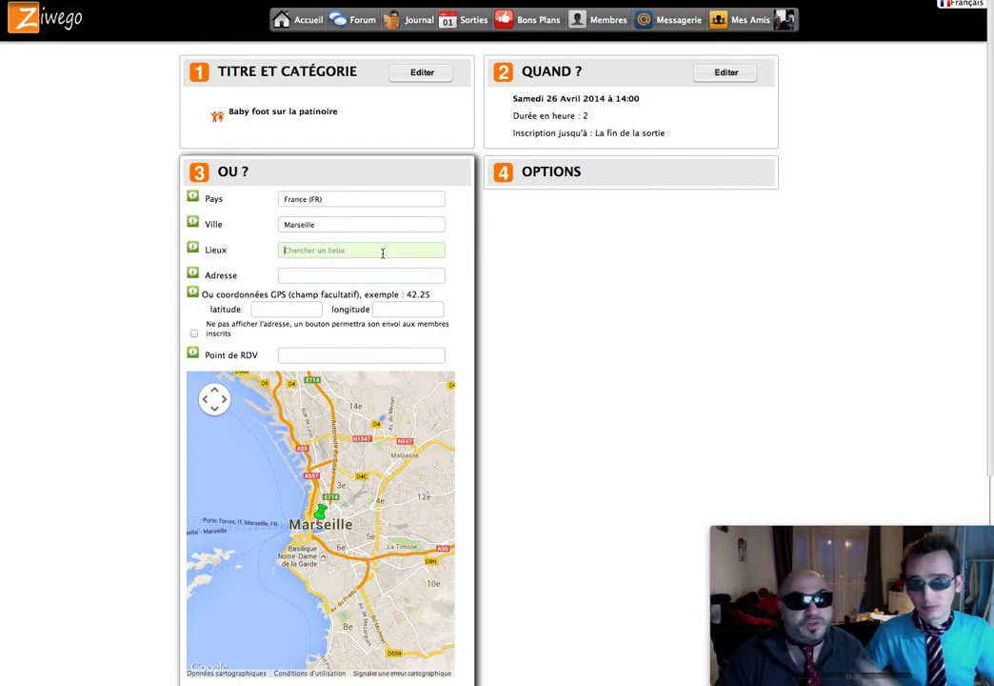
{"action": "type", "text": "pati"}
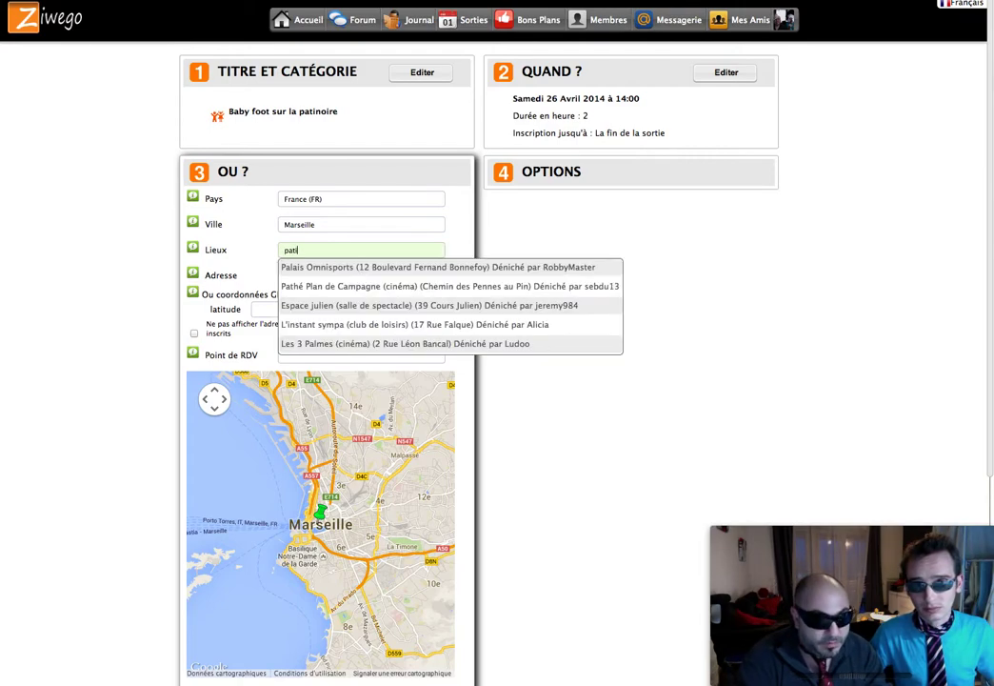
{"action": "key", "text": "BackSpace"}
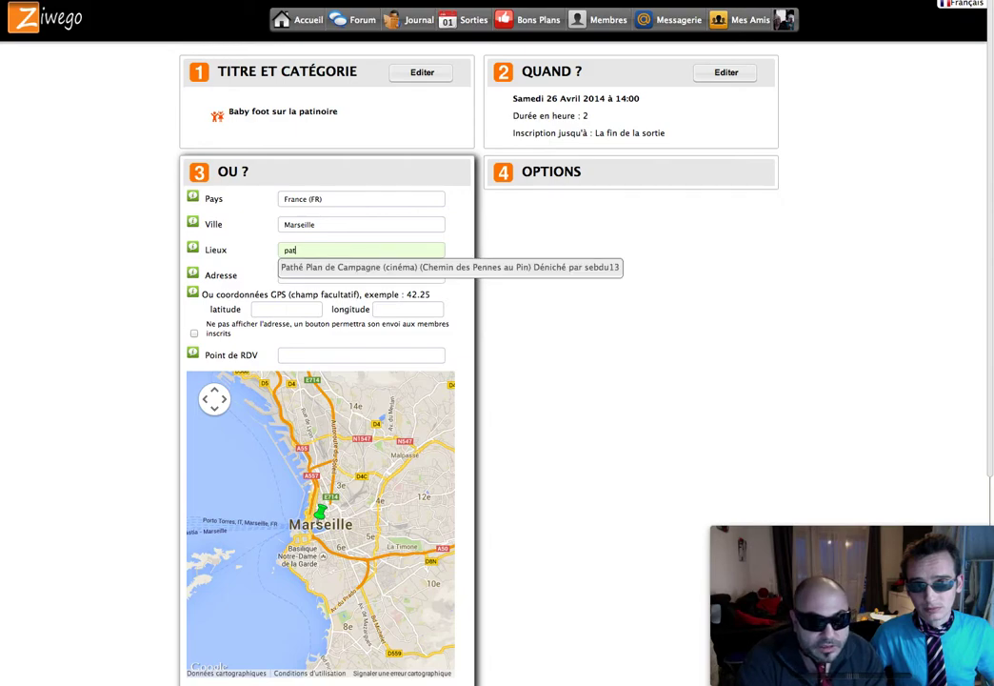
{"action": "key", "text": "BackSpace"}
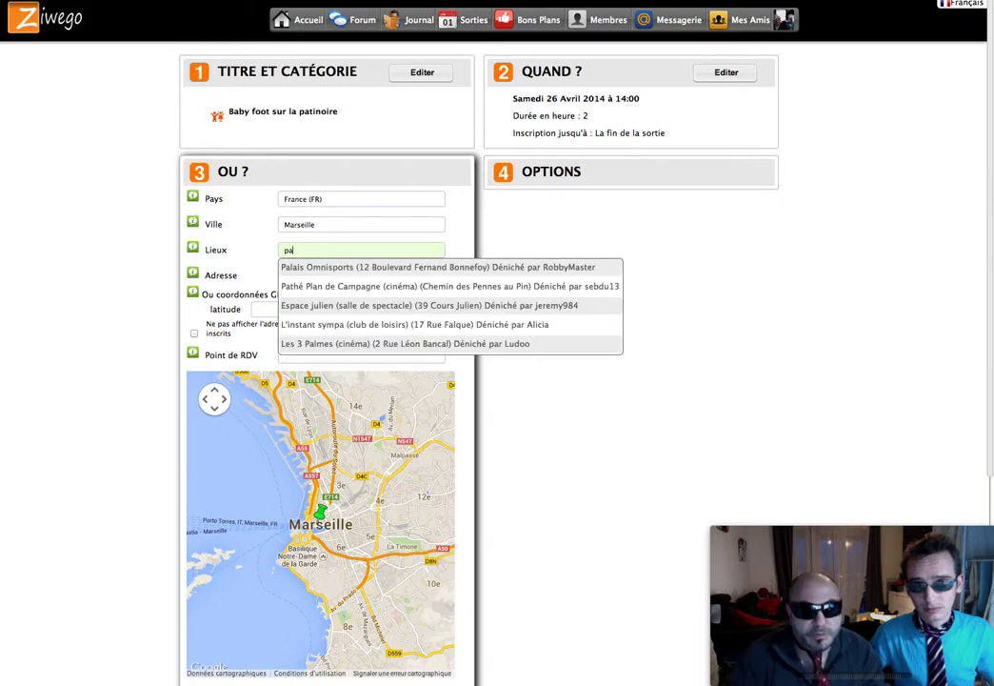
{"action": "left_click", "coordinate": [414, 270]}
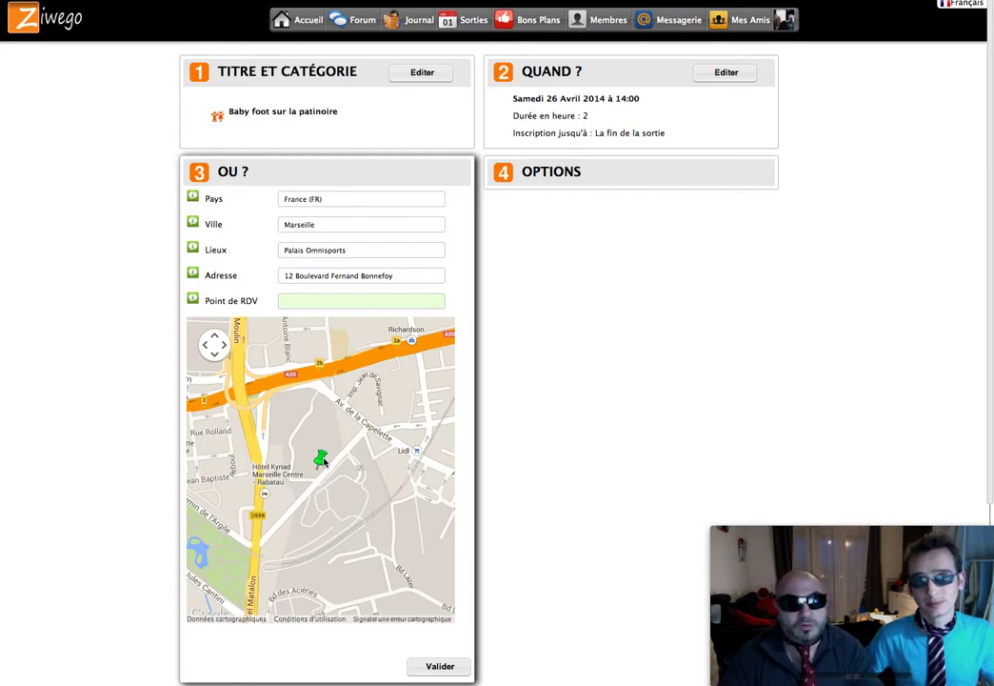
Step: Enter 'devant ou derriere' as the Point de RDV and validate the location
{"action": "left_click", "coordinate": [327, 304]}
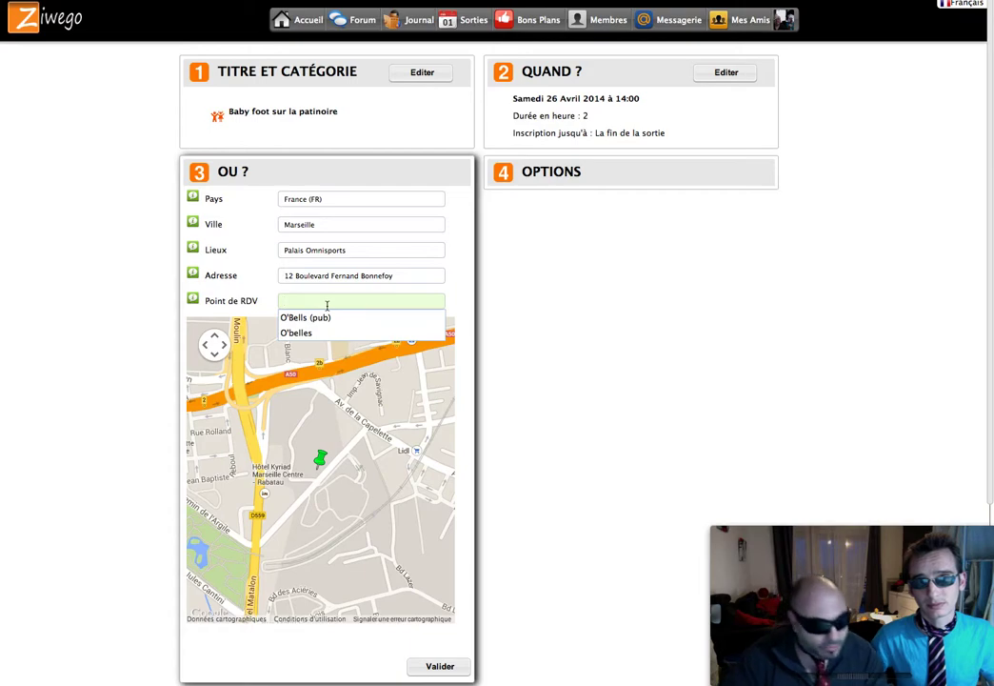
{"action": "type", "text": "devant ou drrrie"}
{"action": "key", "text": "BackSpace"}
{"action": "key", "text": "BackSpace"}
{"action": "key", "text": "BackSpace"}
{"action": "key", "text": "BackSpace"}
{"action": "key", "text": "BackSpace"}
{"action": "key", "text": "BackSpace"}
{"action": "type", "text": "derriere"}
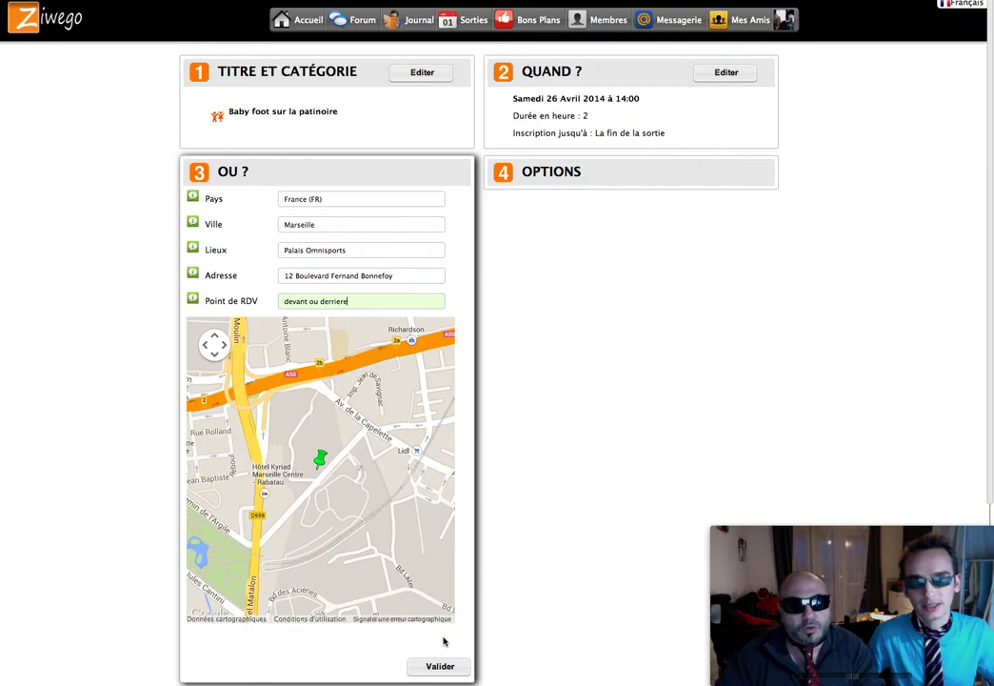
{"action": "left_click", "coordinate": [445, 666]}
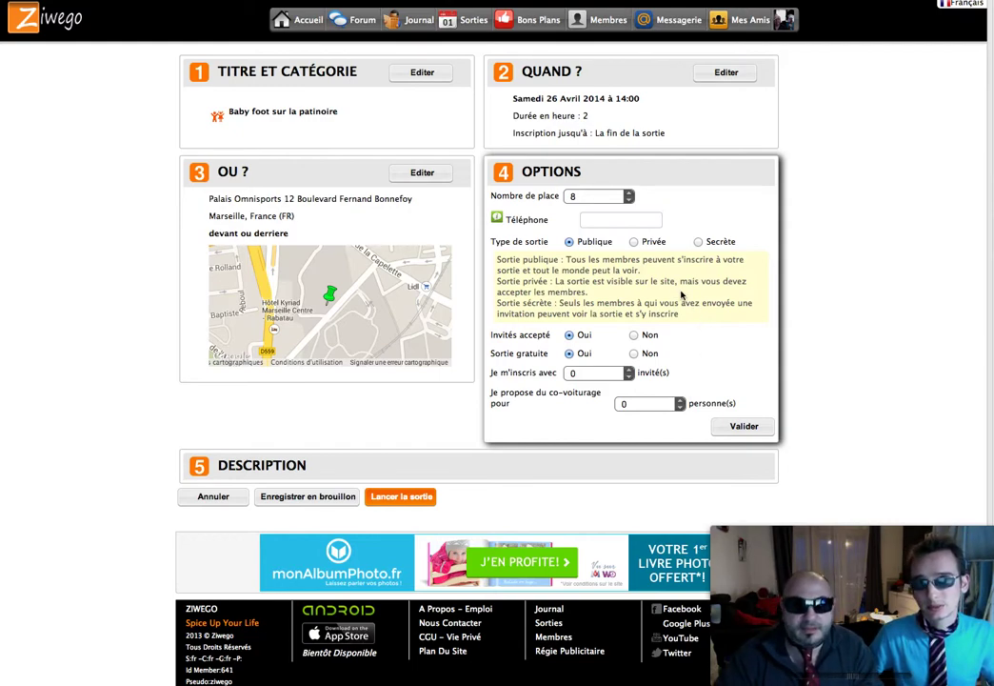
Step: Set Nombre de place to 15 and move into the Téléphone field
{"action": "left_click", "coordinate": [629, 193]}
{"action": "left_click", "coordinate": [628, 193]}
{"action": "left_click", "coordinate": [629, 193]}
{"action": "left_click", "coordinate": [628, 193]}
{"action": "left_click", "coordinate": [628, 194]}
{"action": "left_click", "coordinate": [629, 193]}
{"action": "left_click", "coordinate": [628, 193]}
{"action": "left_click", "coordinate": [628, 193]}
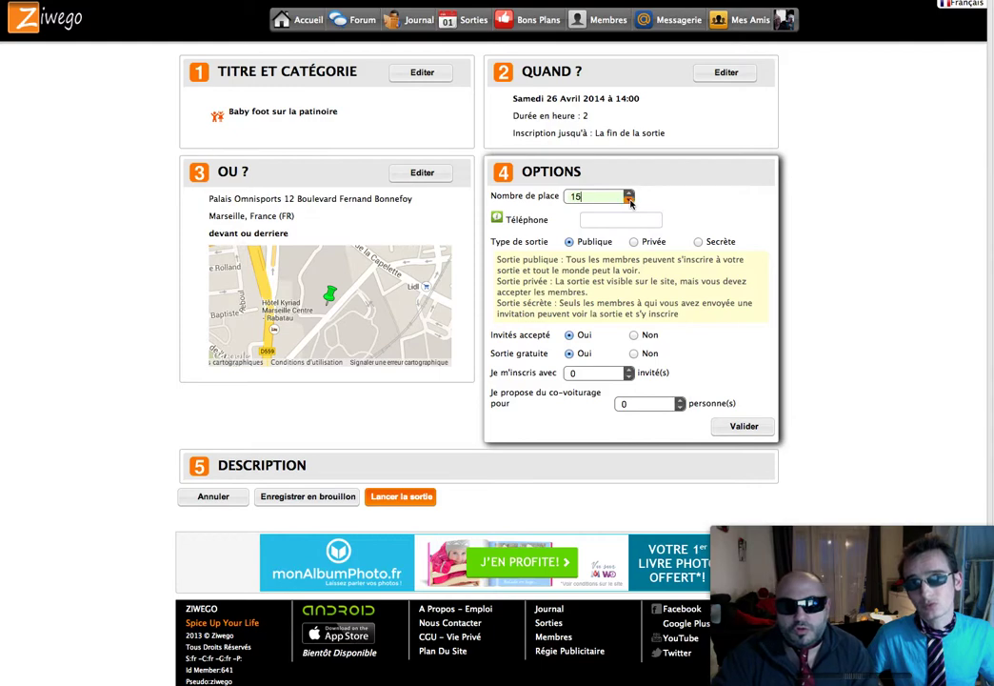
{"action": "left_click", "coordinate": [630, 200]}
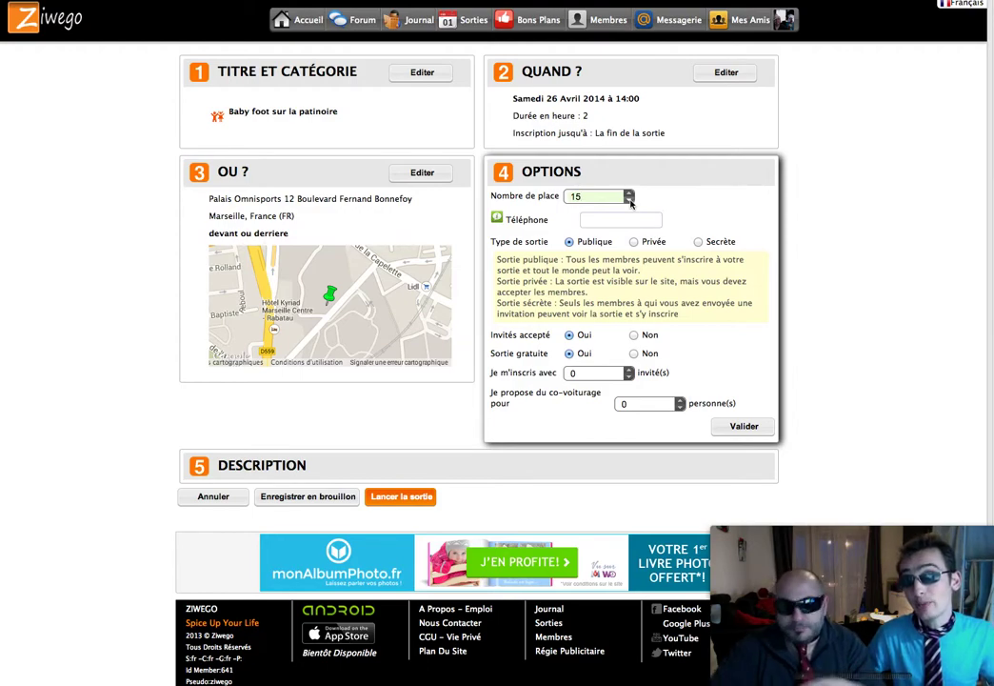
{"action": "left_click", "coordinate": [621, 220]}
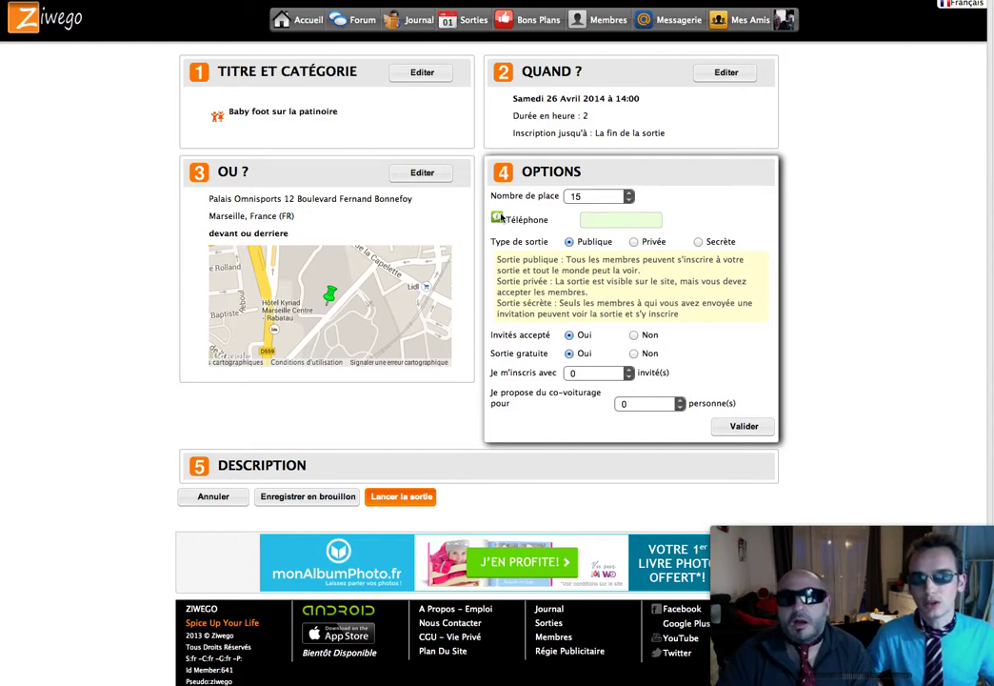
{"action": "mouse_move", "coordinate": [500, 219]}
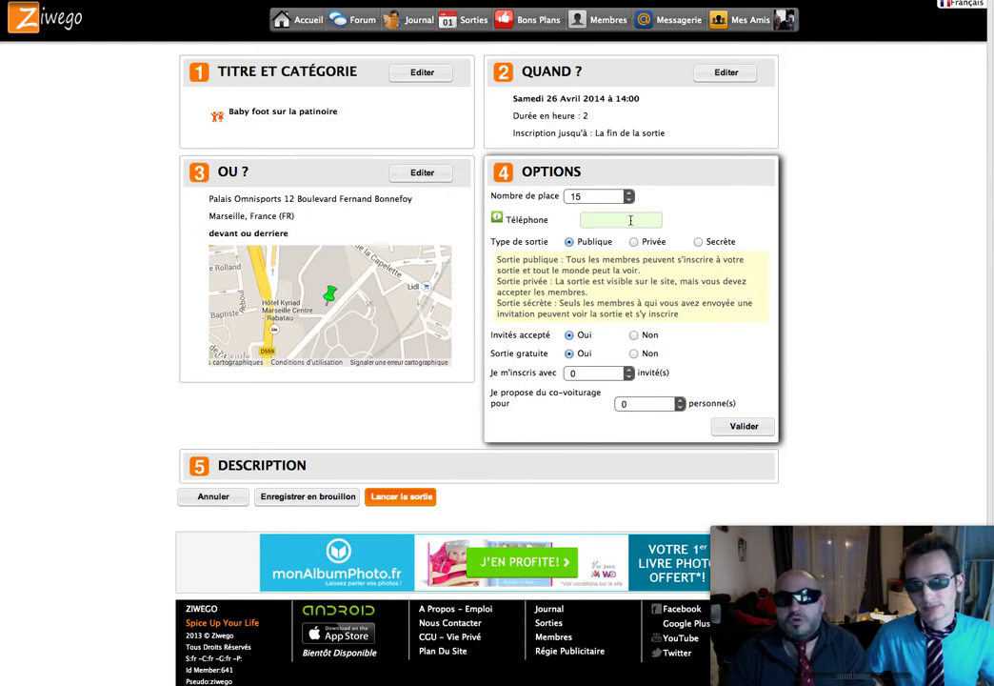
{"action": "left_click", "coordinate": [630, 220]}
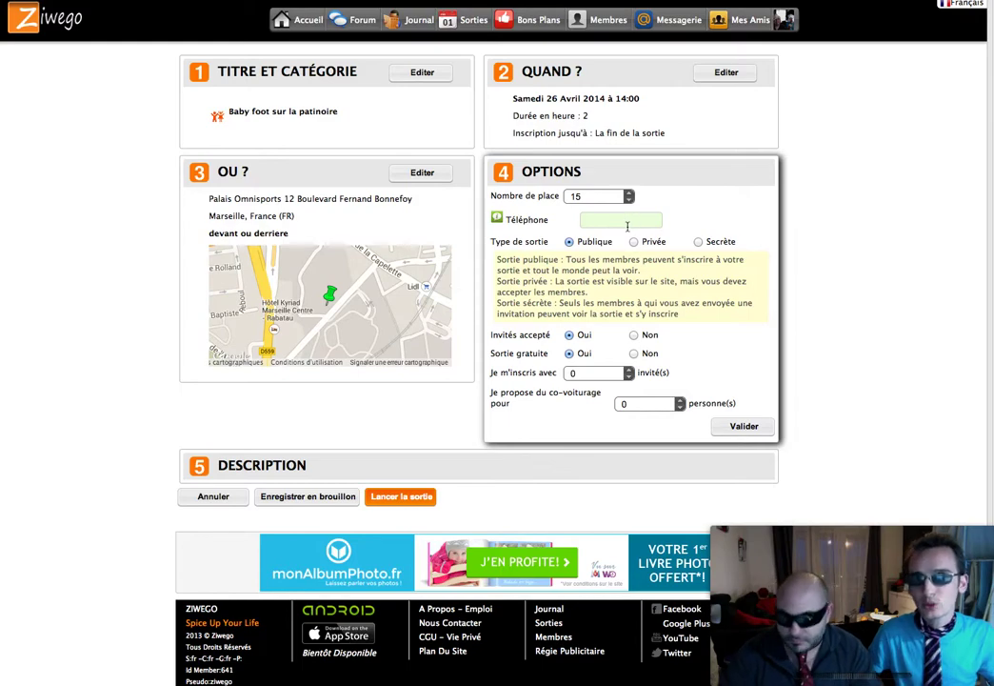
Step: Enter the organiser's contact phone number in the Téléphone field
{"action": "left_click", "coordinate": [624, 221]}
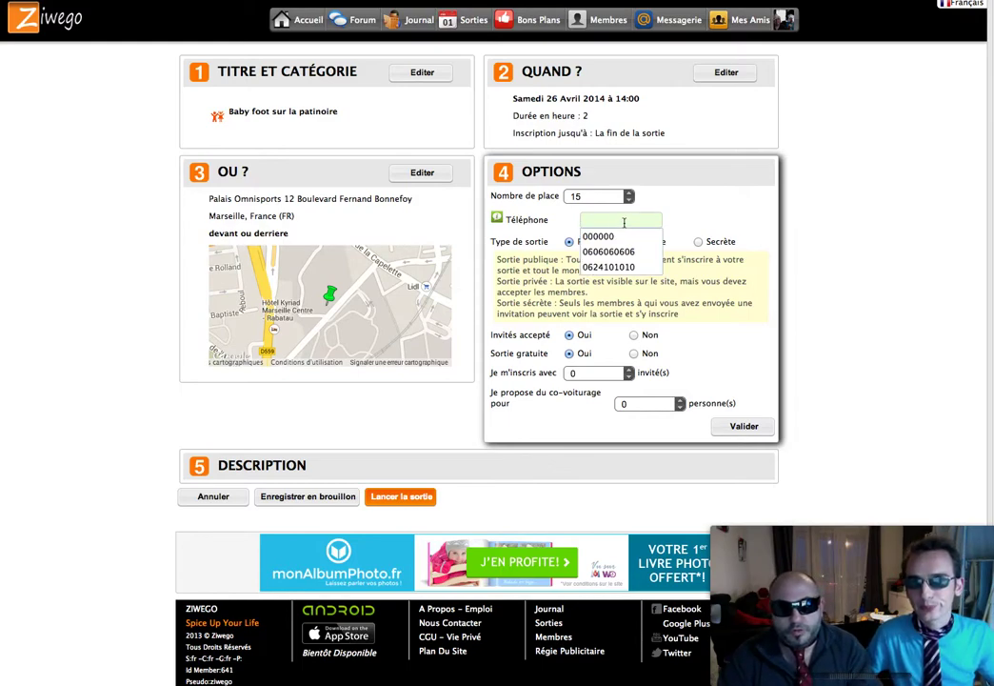
{"action": "type", "text": "0606060606"}
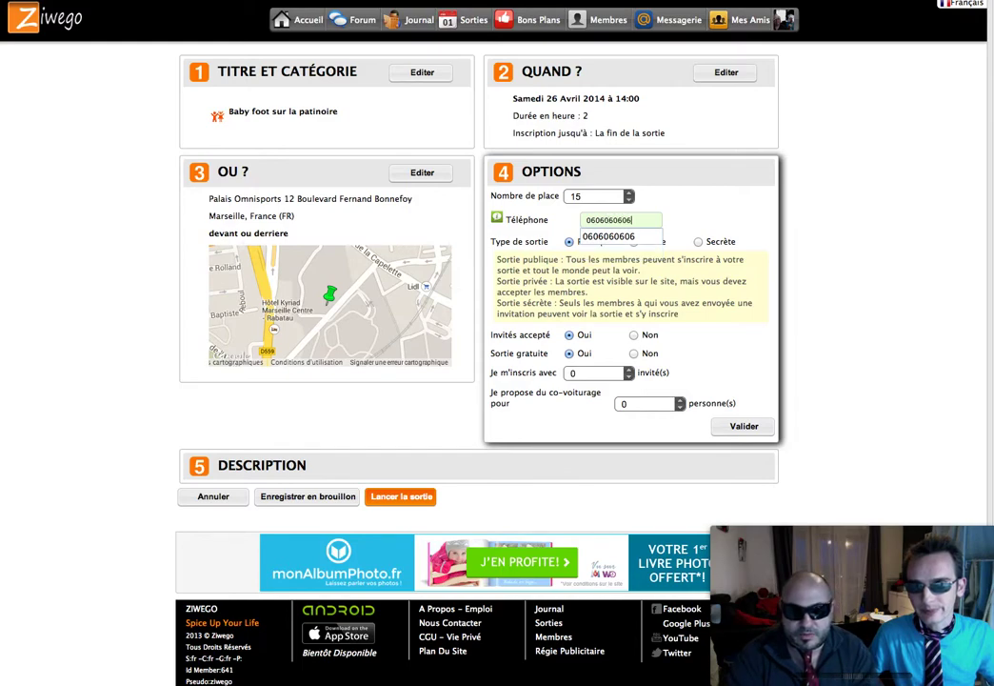
{"action": "left_click", "coordinate": [664, 217]}
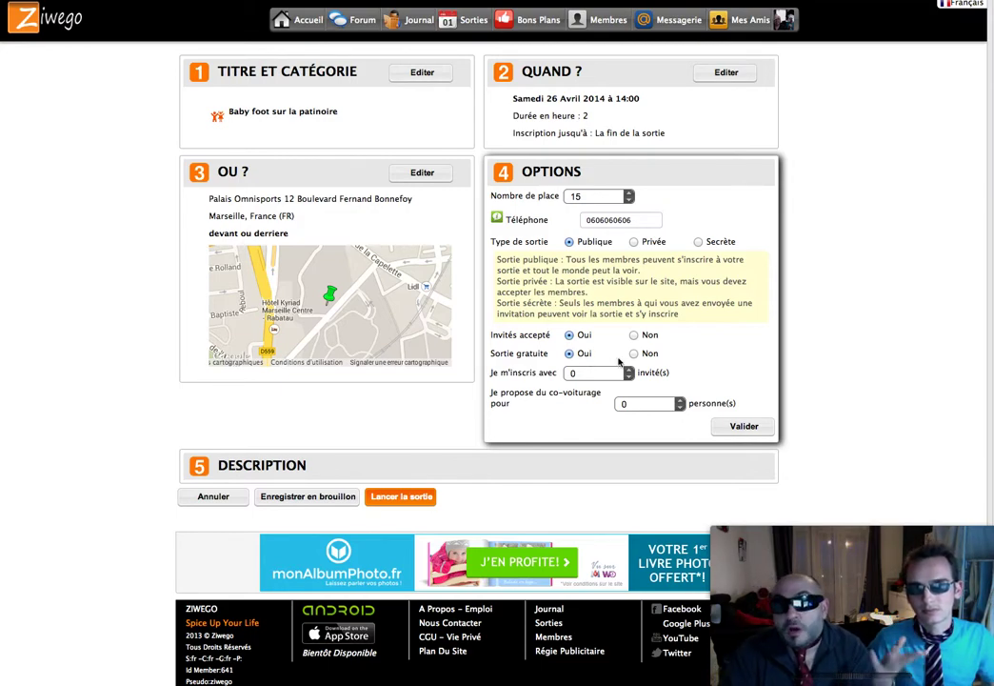
Step: Set Sortie gratuite to Non with Prix moyen 8 and validate the options
{"action": "left_click", "coordinate": [634, 353]}
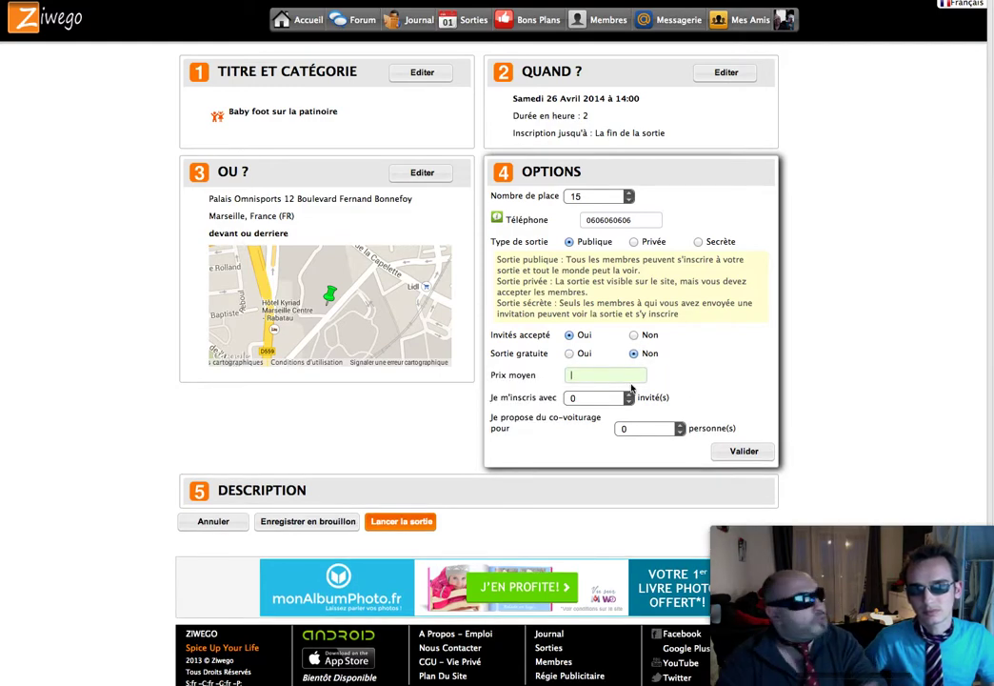
{"action": "type", "text": "8"}
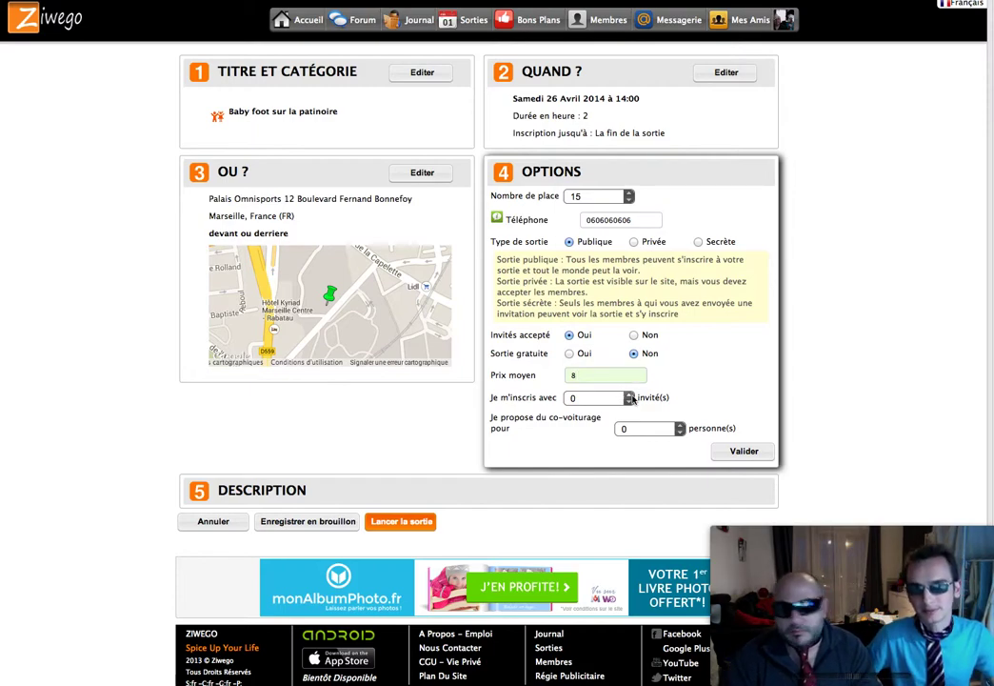
{"action": "left_click", "coordinate": [692, 405]}
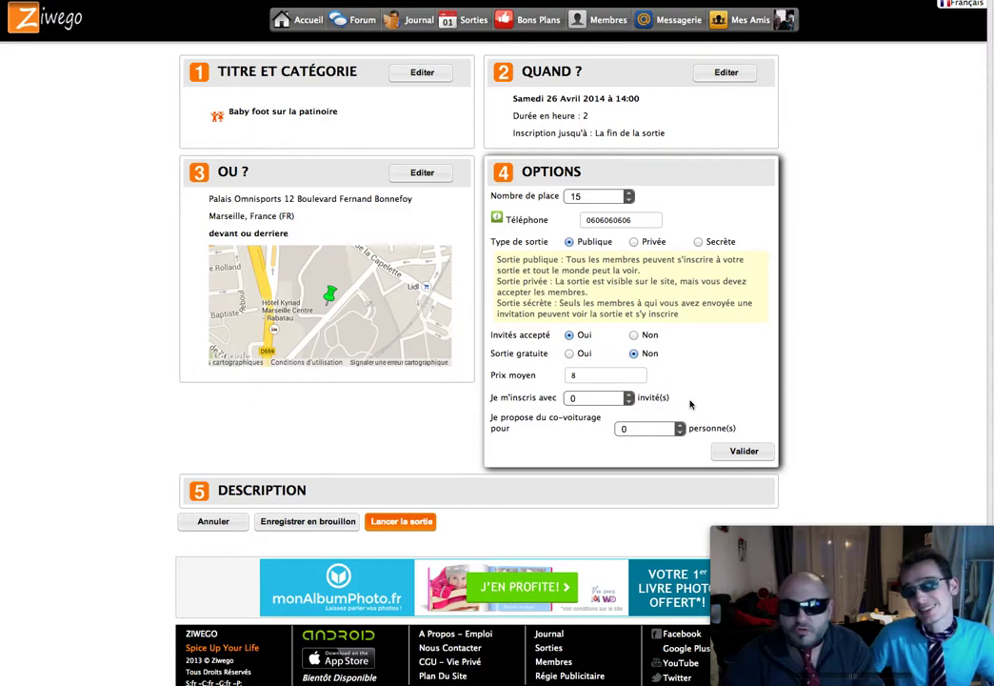
{"action": "left_click", "coordinate": [741, 451]}
Step: Start the description with 'sortie athypique', fixing its spelling
{"action": "left_click", "coordinate": [564, 502]}
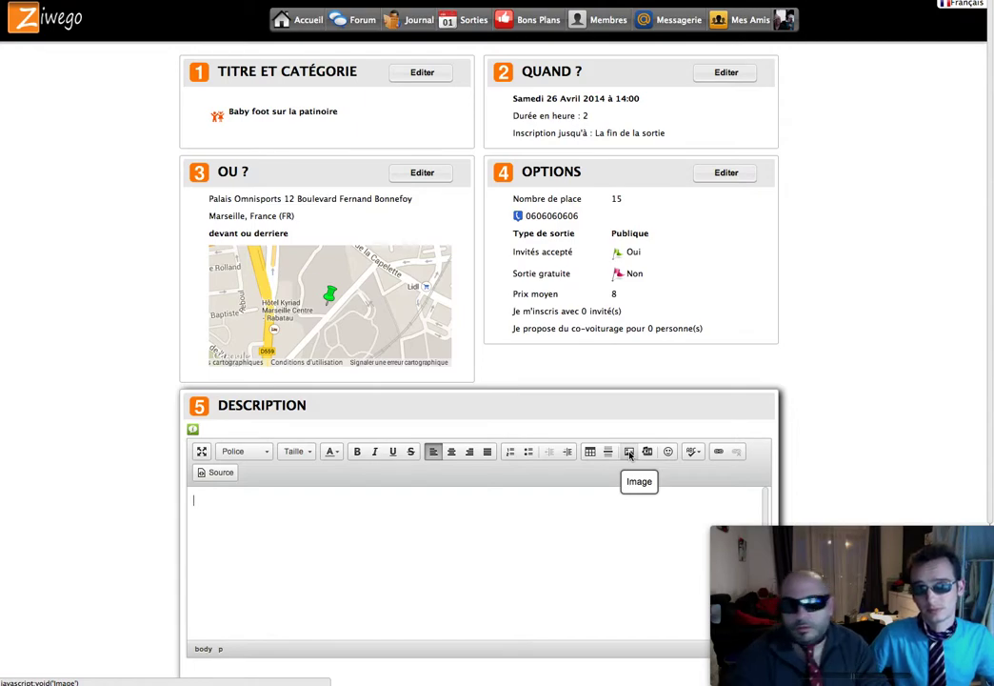
{"action": "type", "text": "sortie"}
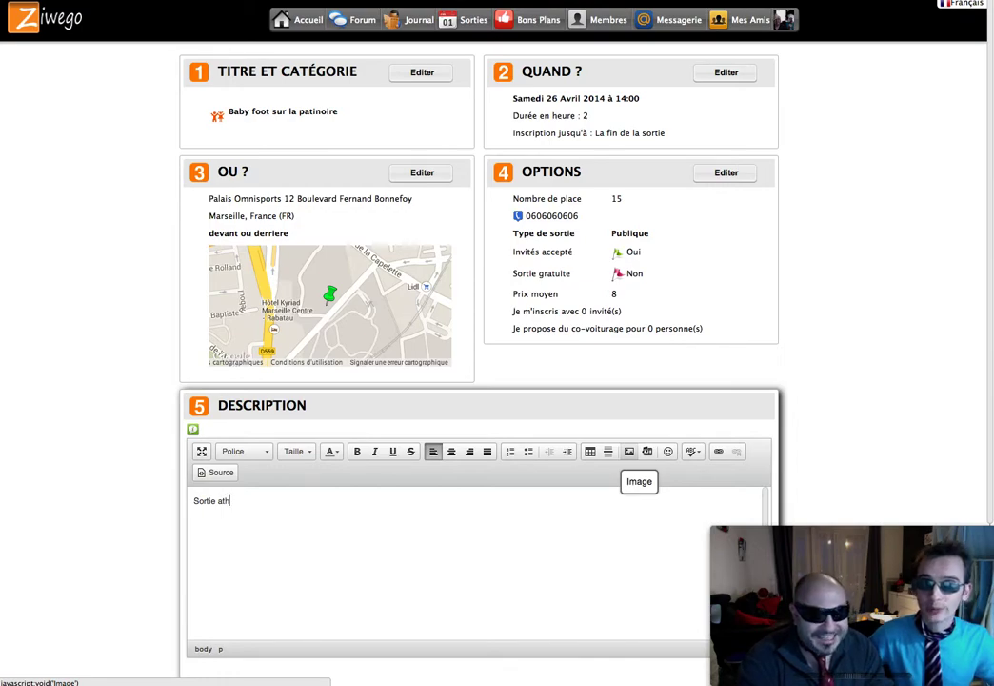
{"action": "type", "text": "athlétiq"}
{"action": "key", "text": "BackSpace"}
{"action": "key", "text": "BackSpace"}
{"action": "key", "text": "BackSpace"}
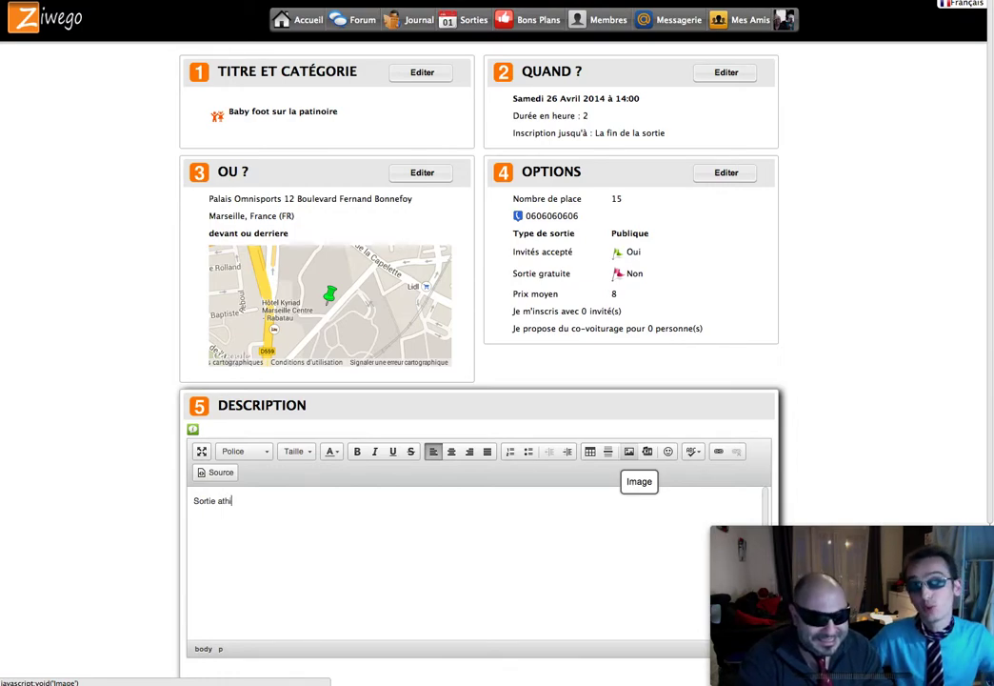
{"action": "type", "text": "ipique"}
{"action": "key", "text": "Left"}
{"action": "key", "text": "Left"}
{"action": "key", "text": "Left"}
{"action": "key", "text": "Left"}
{"action": "key", "text": "Left"}
{"action": "key", "text": "BackSpace"}
{"action": "type", "text": "y"}
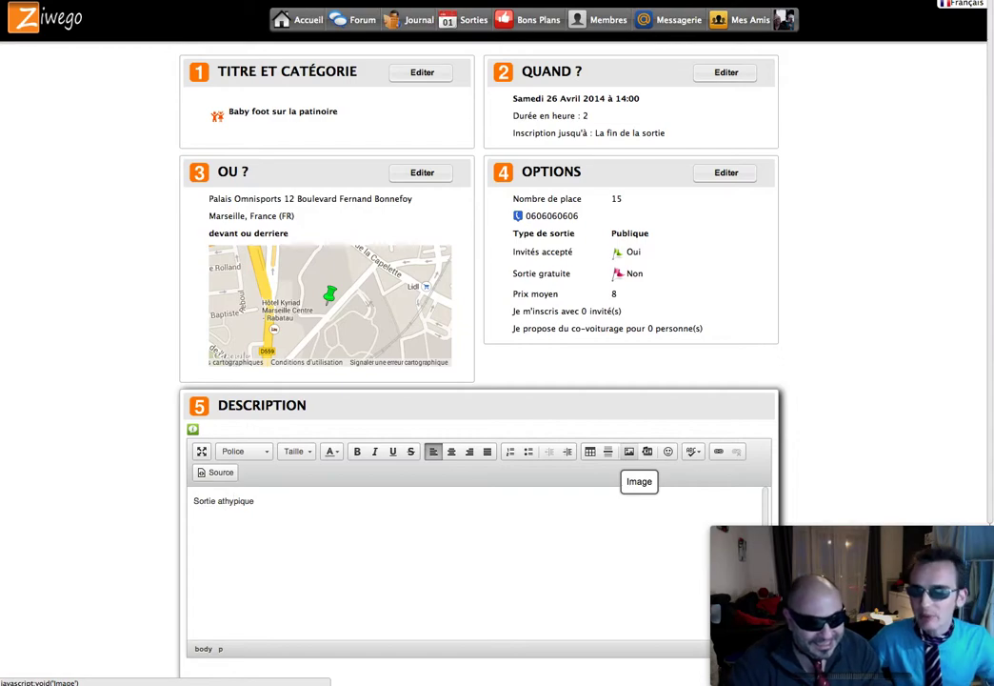
Step: Replace 'athypique' with 'marrante.' in the description
{"action": "double_click", "coordinate": [220, 500]}
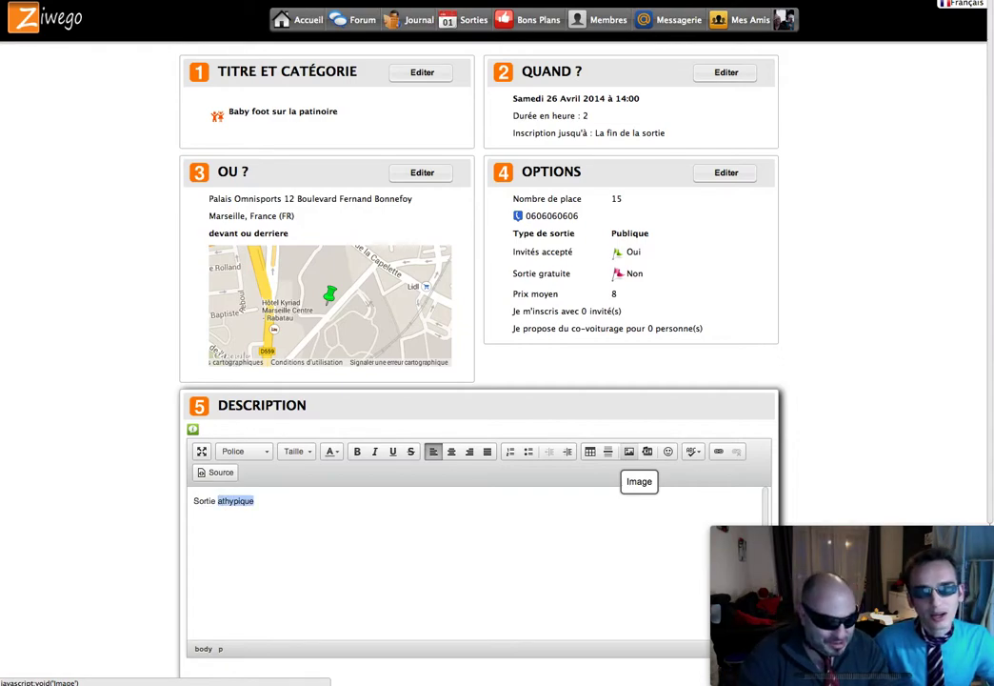
{"action": "type", "text": "marran"}
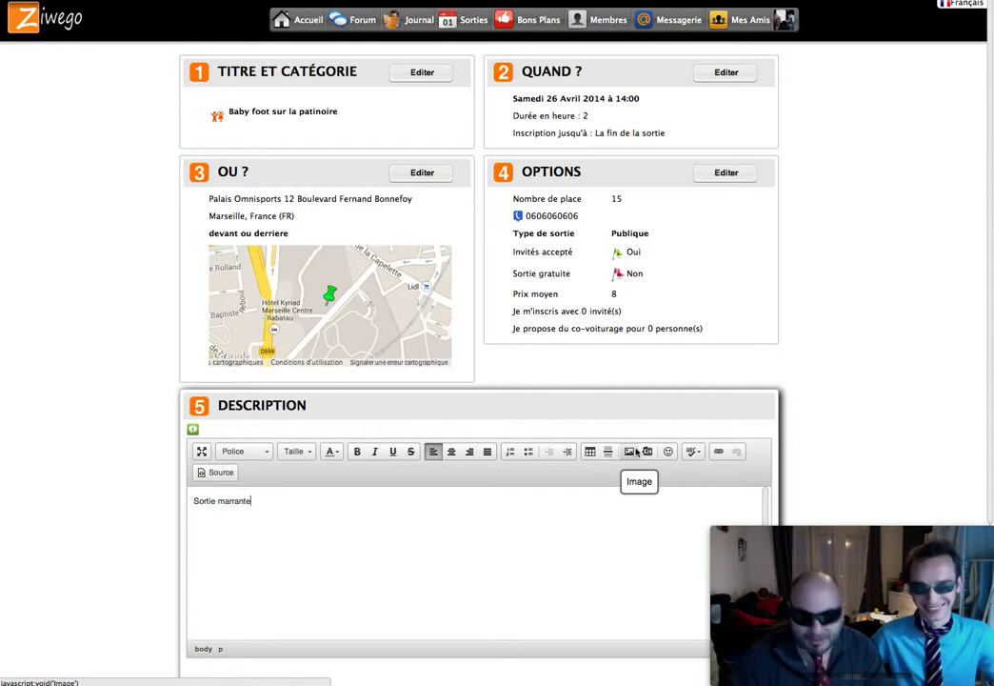
{"action": "type", "text": "."}
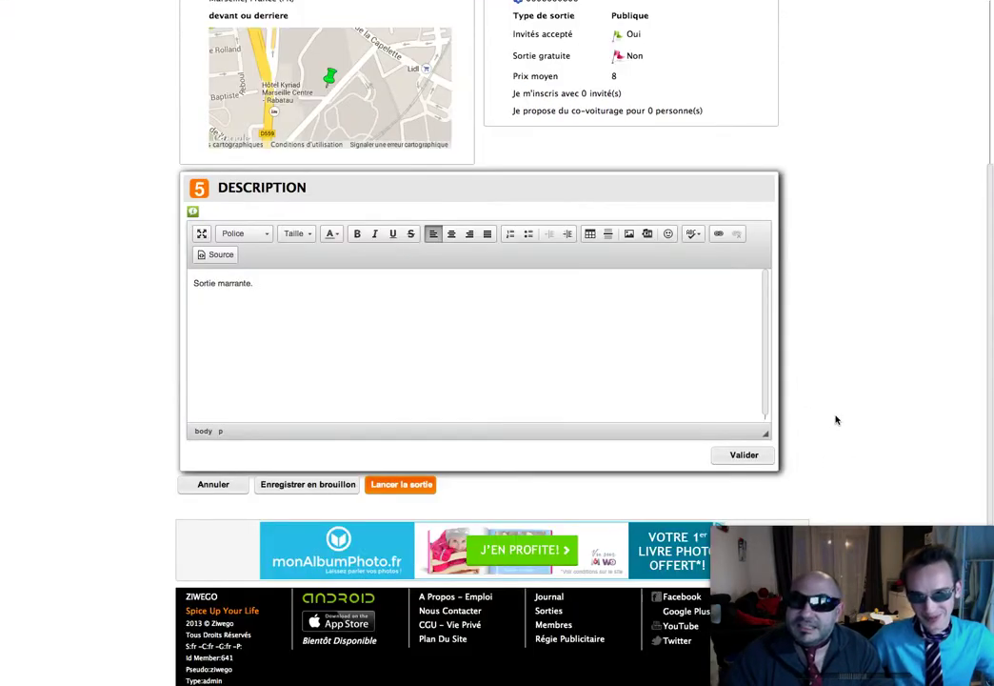
{"action": "scroll", "coordinate": [834, 417], "scroll_direction": "down", "scroll_amount": 3}
Step: After the 50-character validation error, extend the description with new lines, starting 'C'est une sortie qui vous ma…'
{"action": "left_click", "coordinate": [743, 456]}
{"action": "left_click", "coordinate": [571, 378]}
{"action": "key", "text": "Return"}
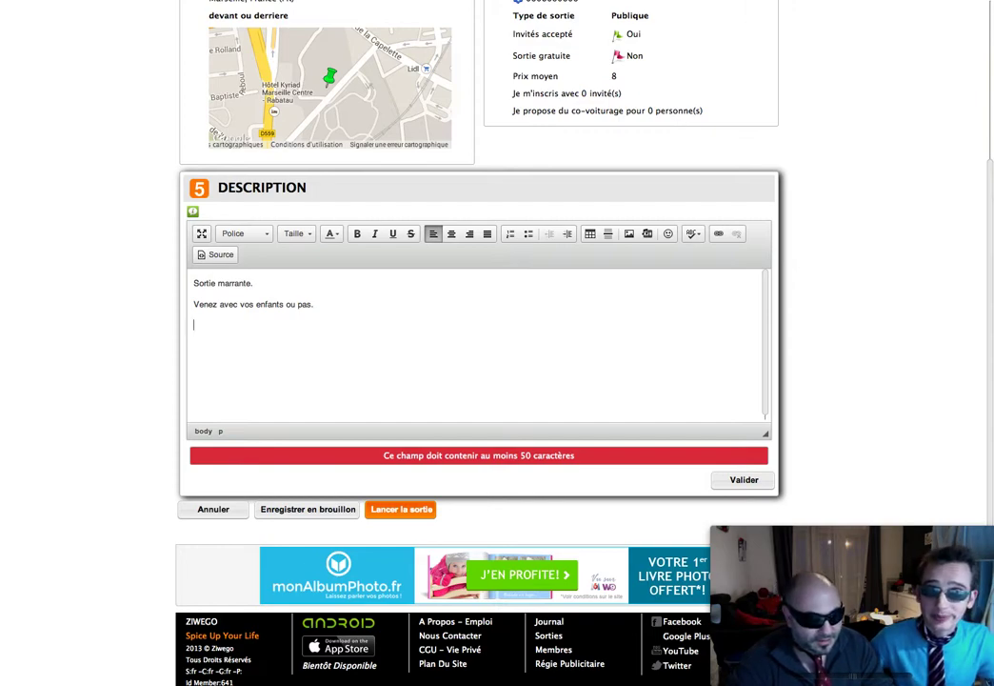
{"action": "key", "text": "Return"}
{"action": "type", "text": "C"}
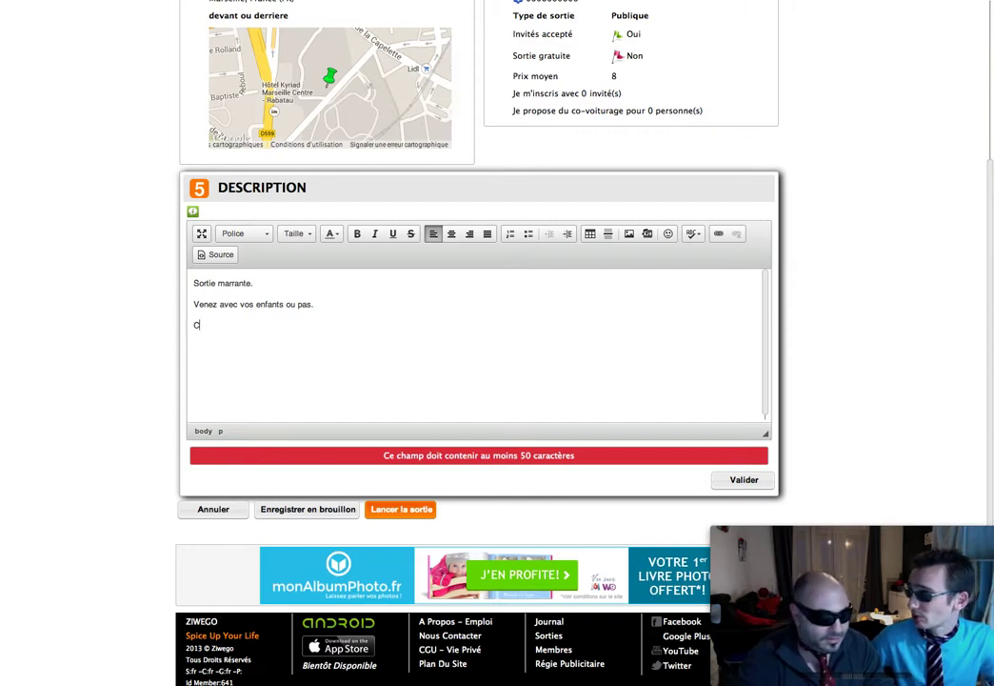
{"action": "type", "text": "'est une sortie"}
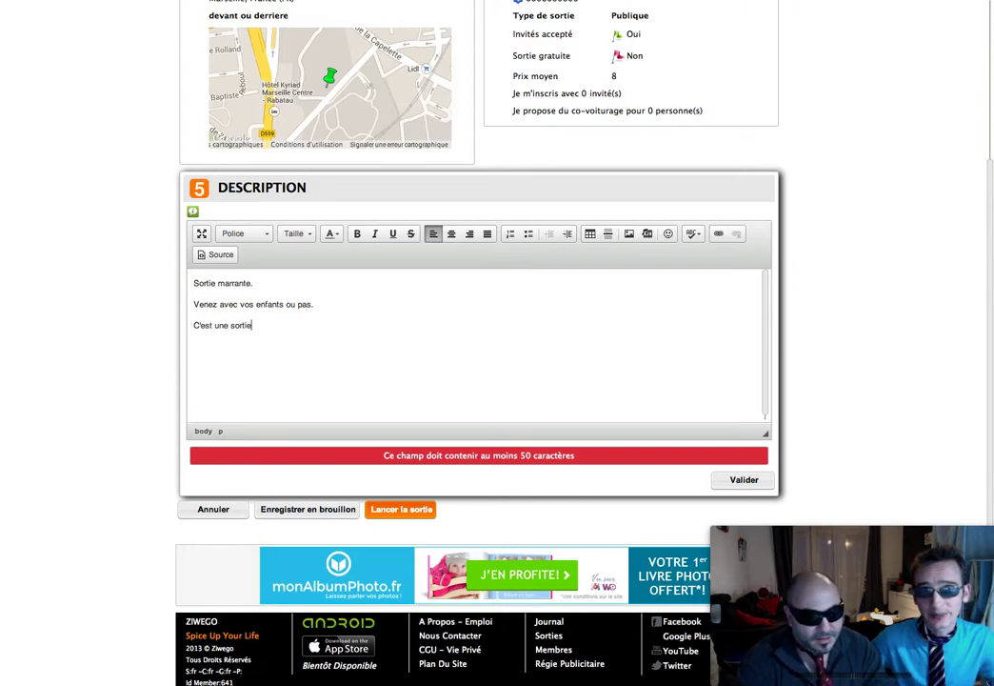
{"action": "type", "text": " qui vous marquera."}
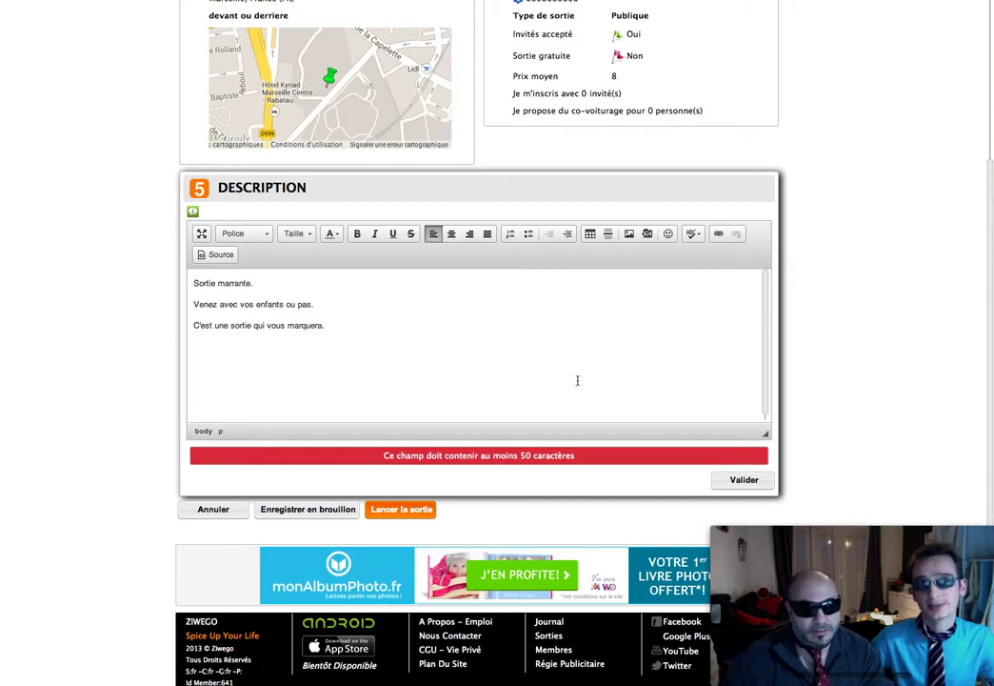
Step: Validate the three-line description and save the outing as a draft
{"action": "left_click", "coordinate": [744, 479]}
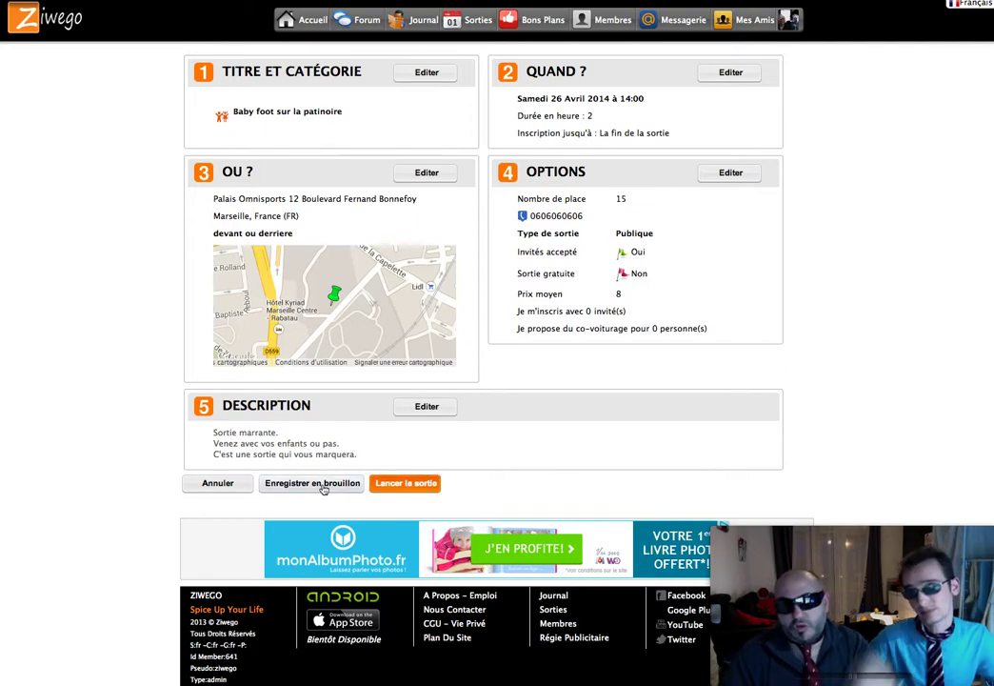
{"action": "left_click", "coordinate": [323, 485]}
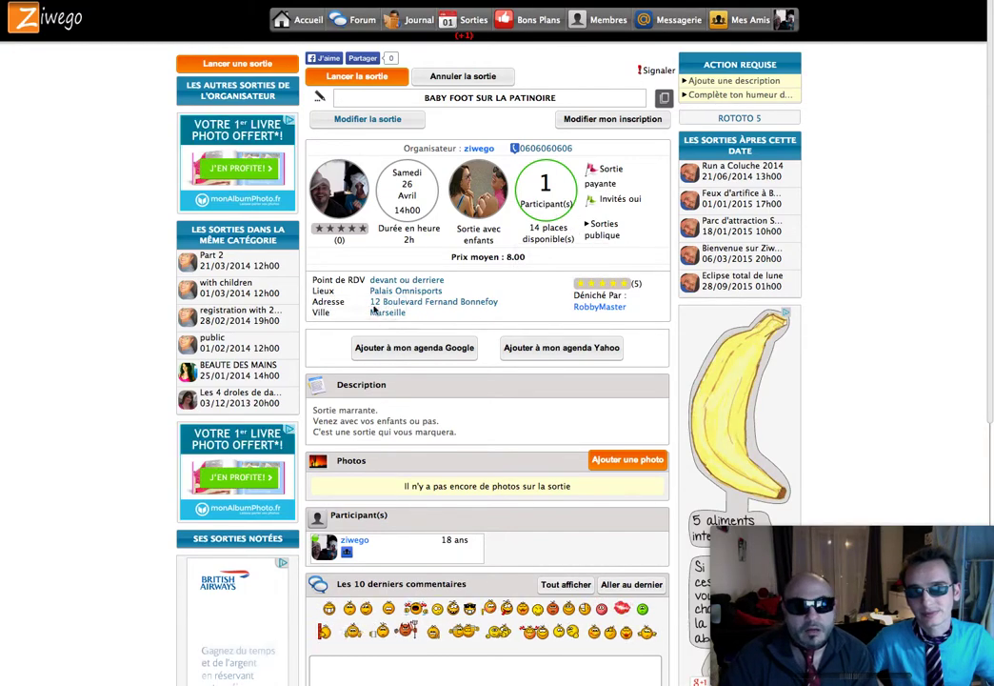
{"action": "scroll", "coordinate": [485, 340], "scroll_direction": "down", "scroll_amount": 1}
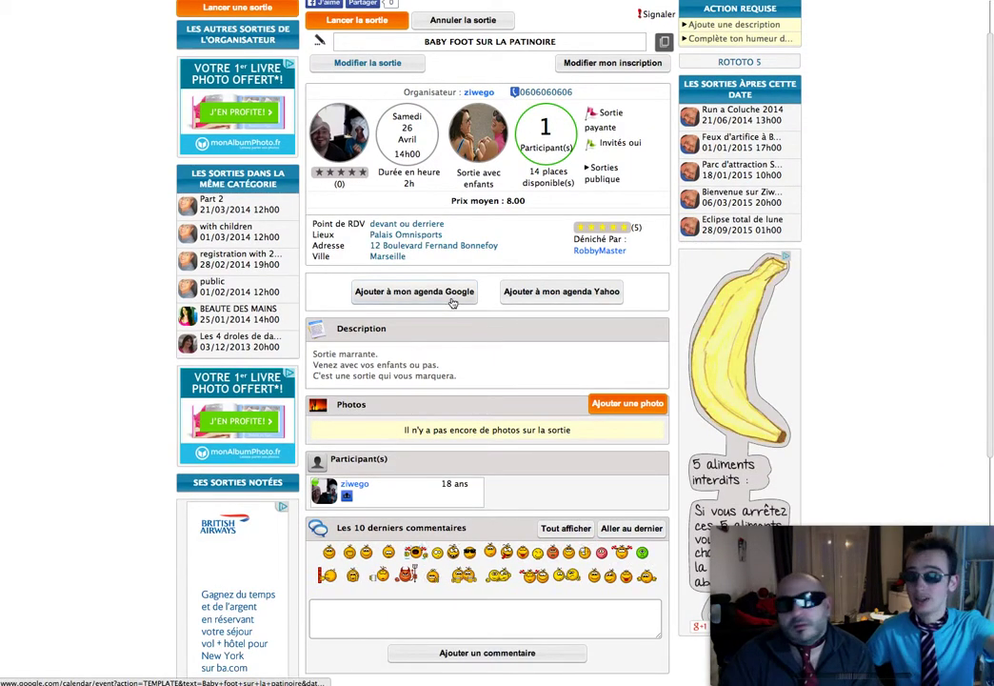
{"action": "scroll", "coordinate": [484, 356], "scroll_direction": "down", "scroll_amount": 2}
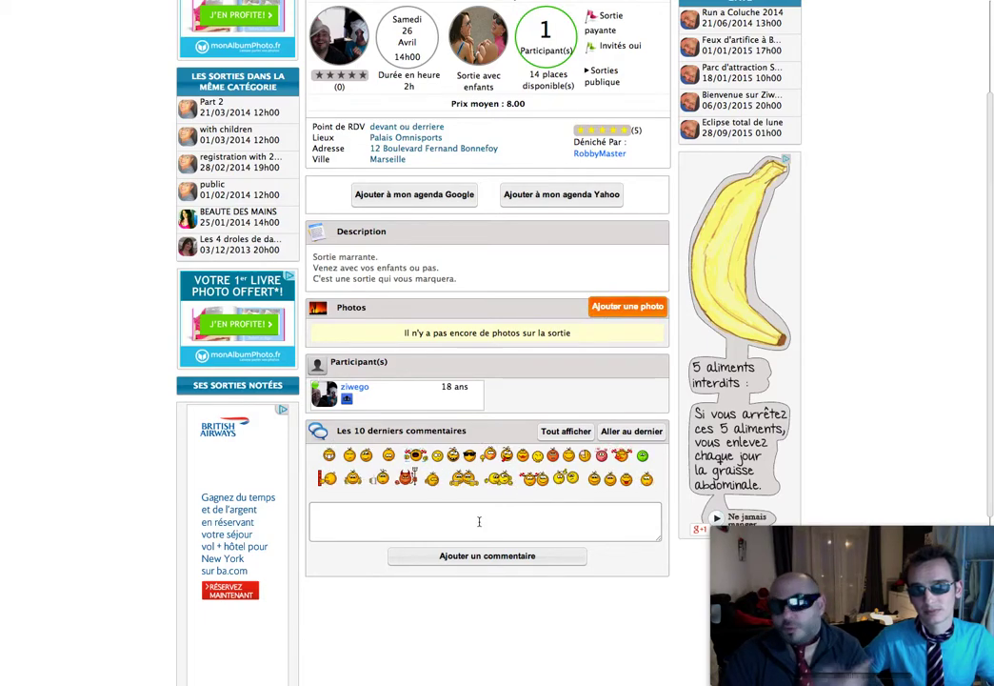
{"action": "scroll", "coordinate": [480, 514], "scroll_direction": "up", "scroll_amount": 3}
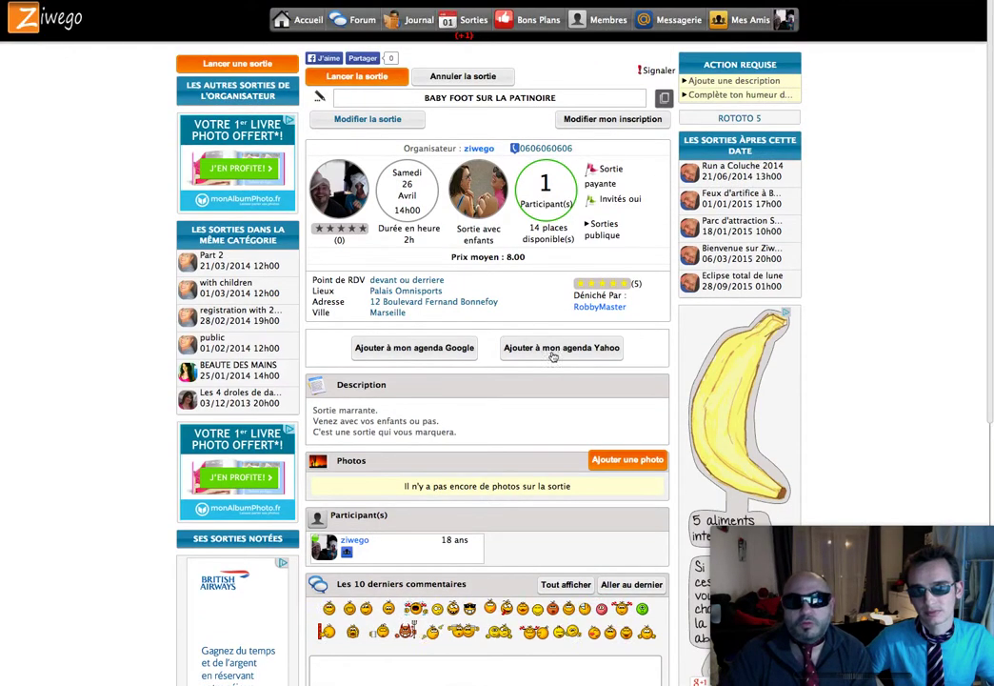
Step: Launch the outing and change my registration to bring 2 guests
{"action": "left_click", "coordinate": [365, 77]}
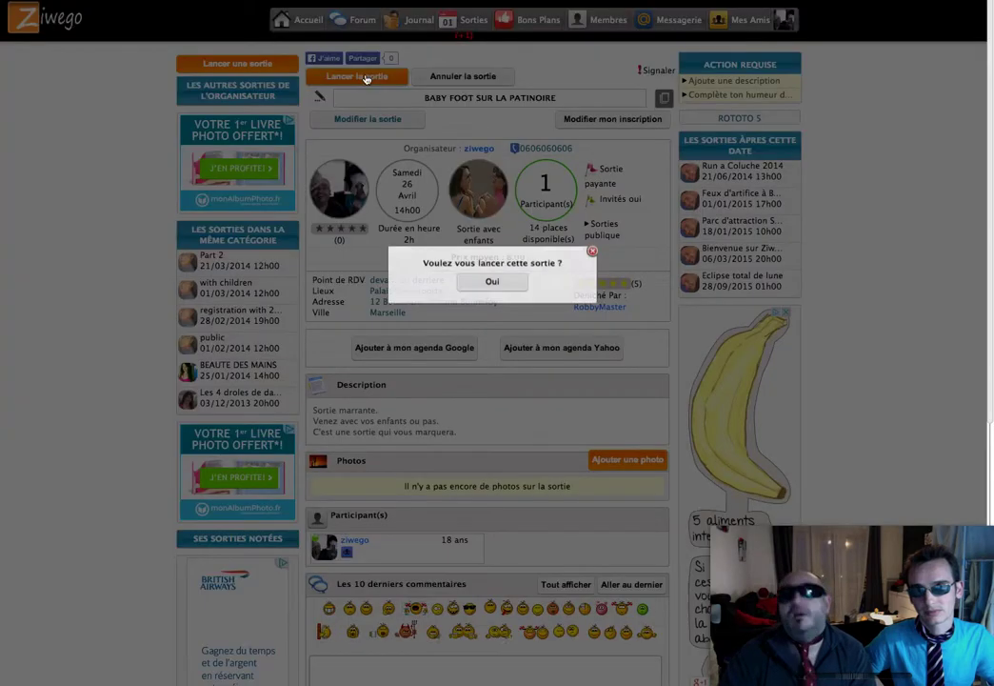
{"action": "left_click", "coordinate": [493, 281]}
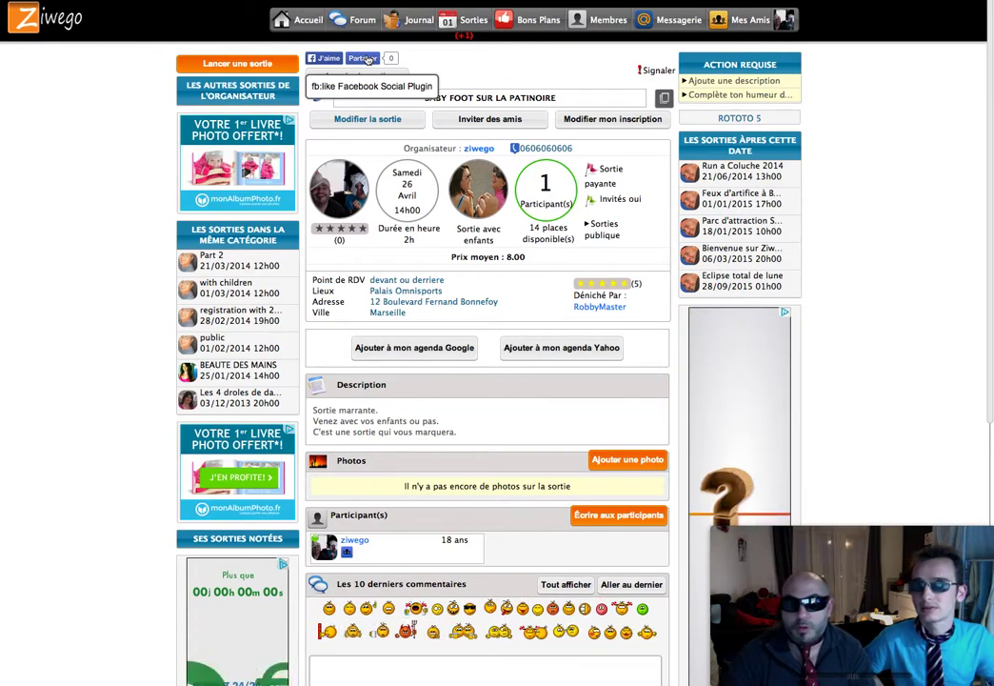
{"action": "left_click", "coordinate": [612, 121]}
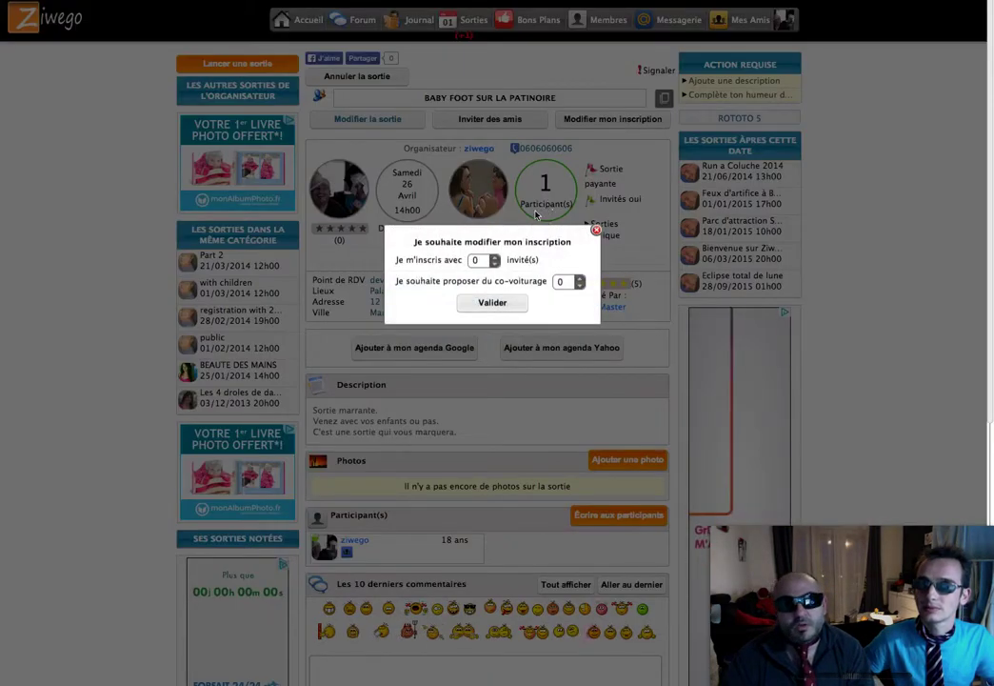
{"action": "left_click", "coordinate": [494, 257]}
{"action": "left_click", "coordinate": [494, 257]}
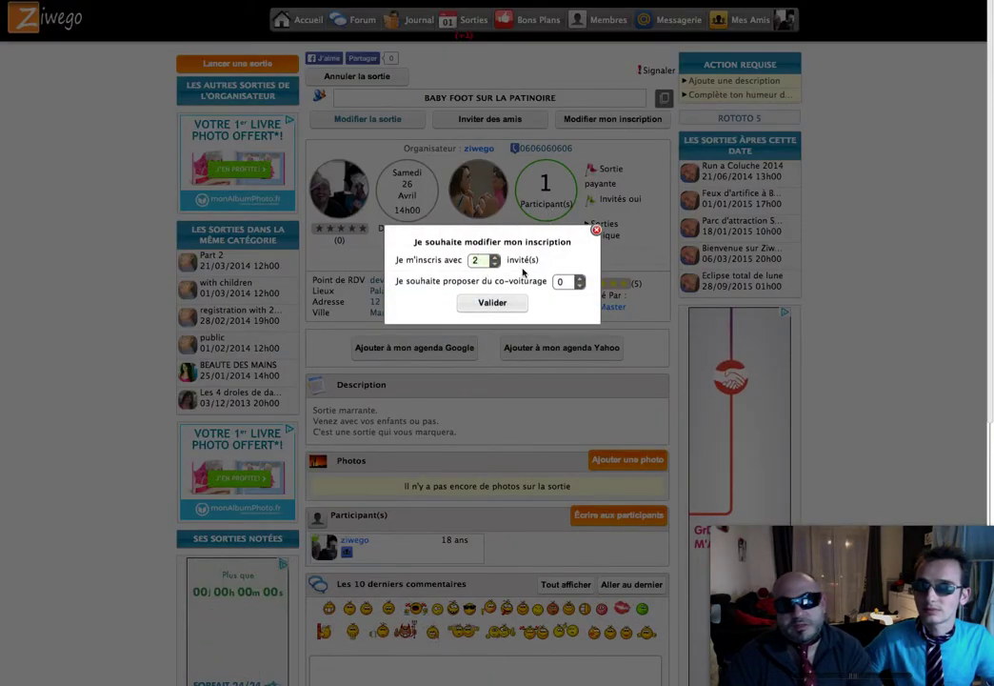
{"action": "left_click", "coordinate": [579, 278]}
{"action": "left_click", "coordinate": [492, 302]}
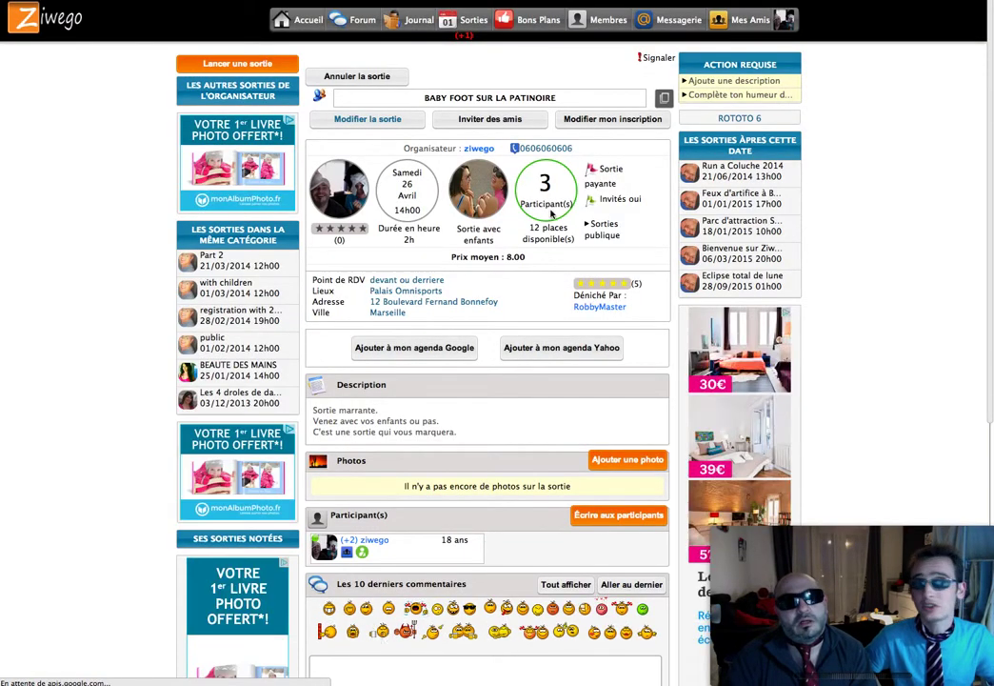
{"action": "scroll", "coordinate": [526, 323], "scroll_direction": "down", "scroll_amount": 3}
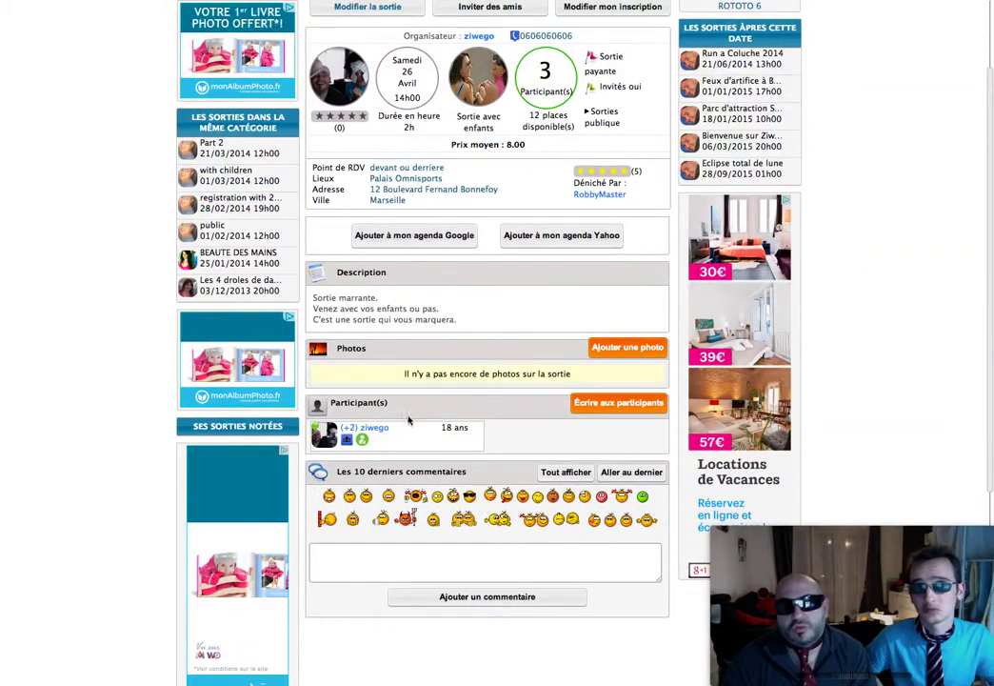
{"action": "scroll", "coordinate": [513, 340], "scroll_direction": "up", "scroll_amount": 3}
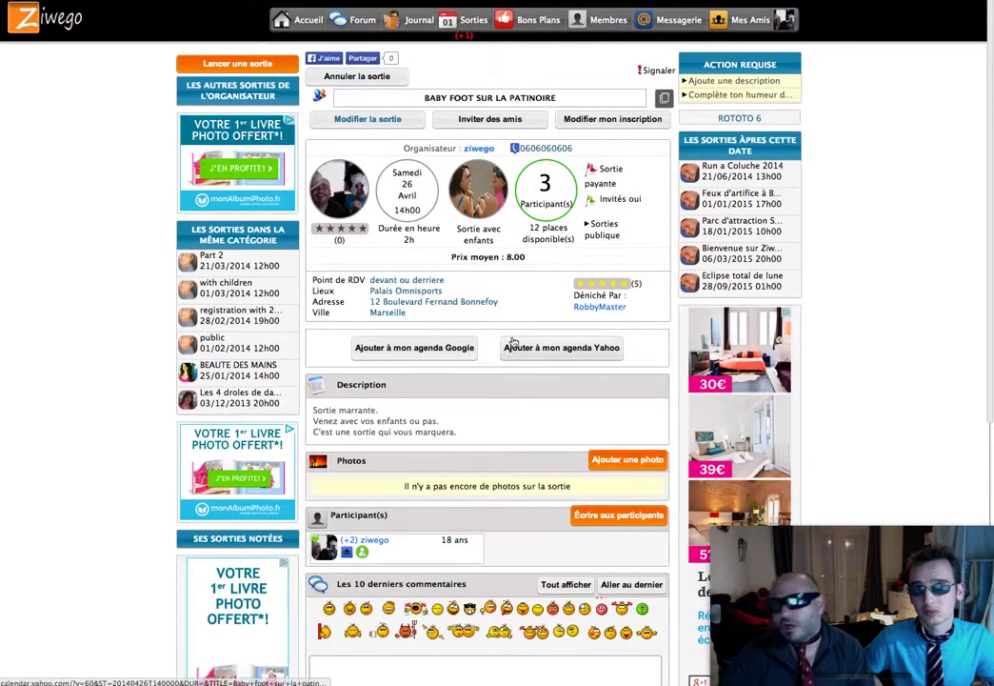